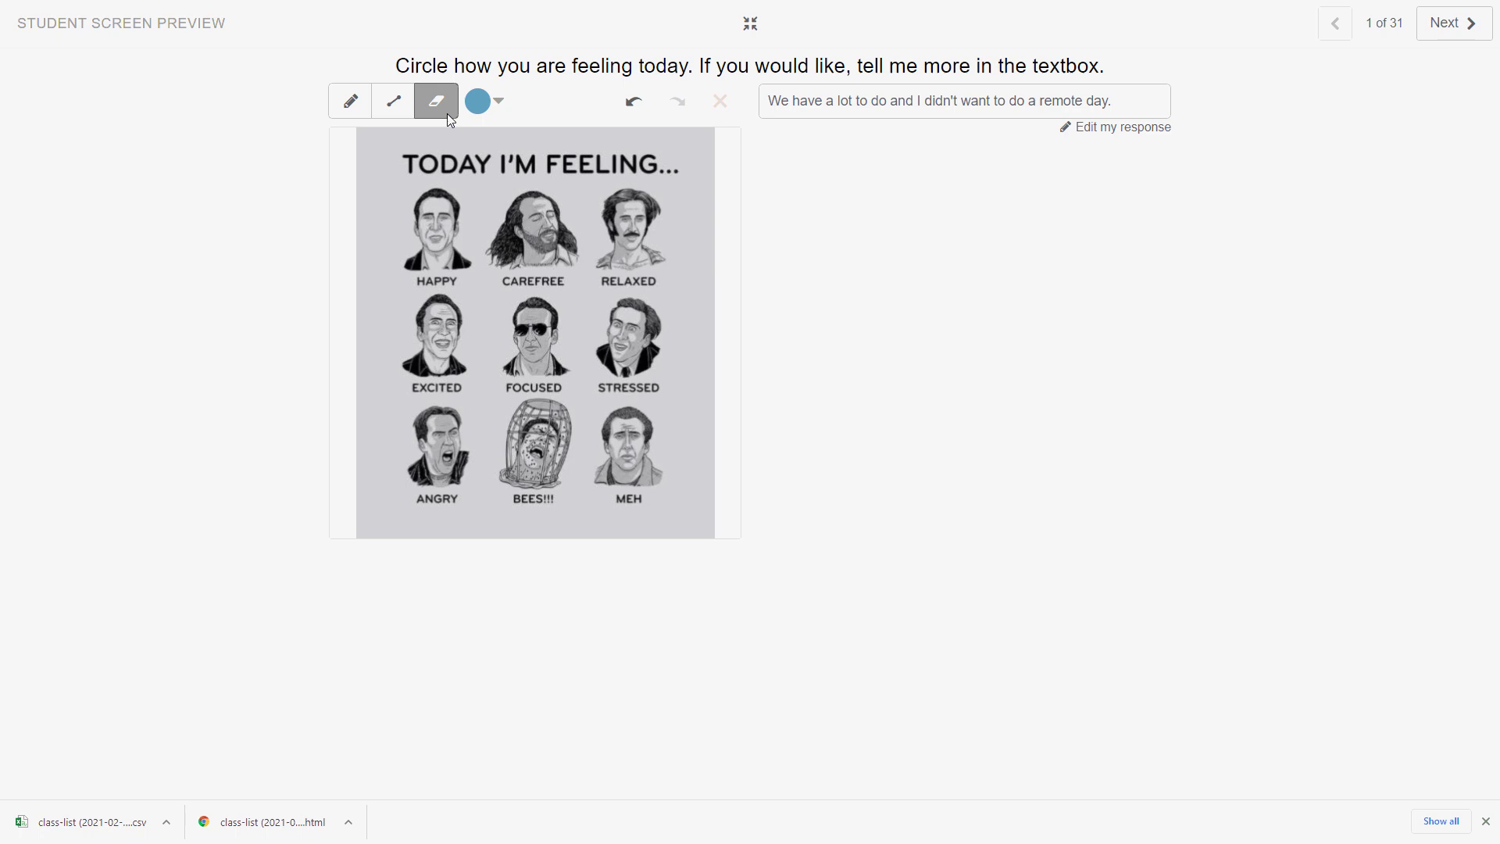
Circle the Stressed face in the feelings picture with the blue pencil
left_click(350, 102)
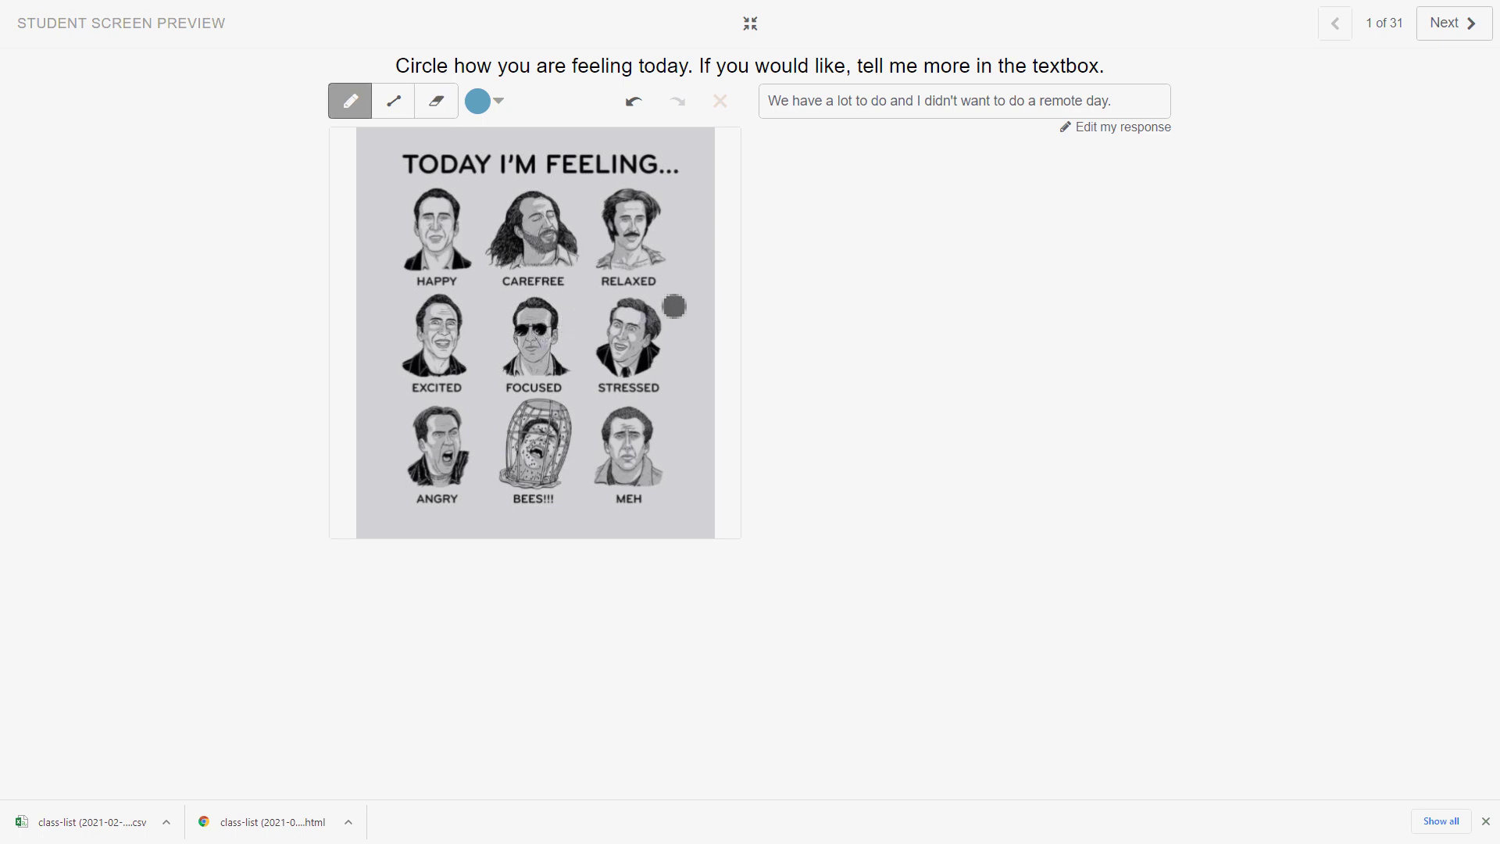
mouse_move(670, 305)
left_mouse_down()
mouse_move(625, 291)
mouse_move(595, 332)
mouse_move(592, 395)
mouse_move(637, 412)
mouse_move(676, 362)
mouse_move(685, 311)
left_mouse_up()
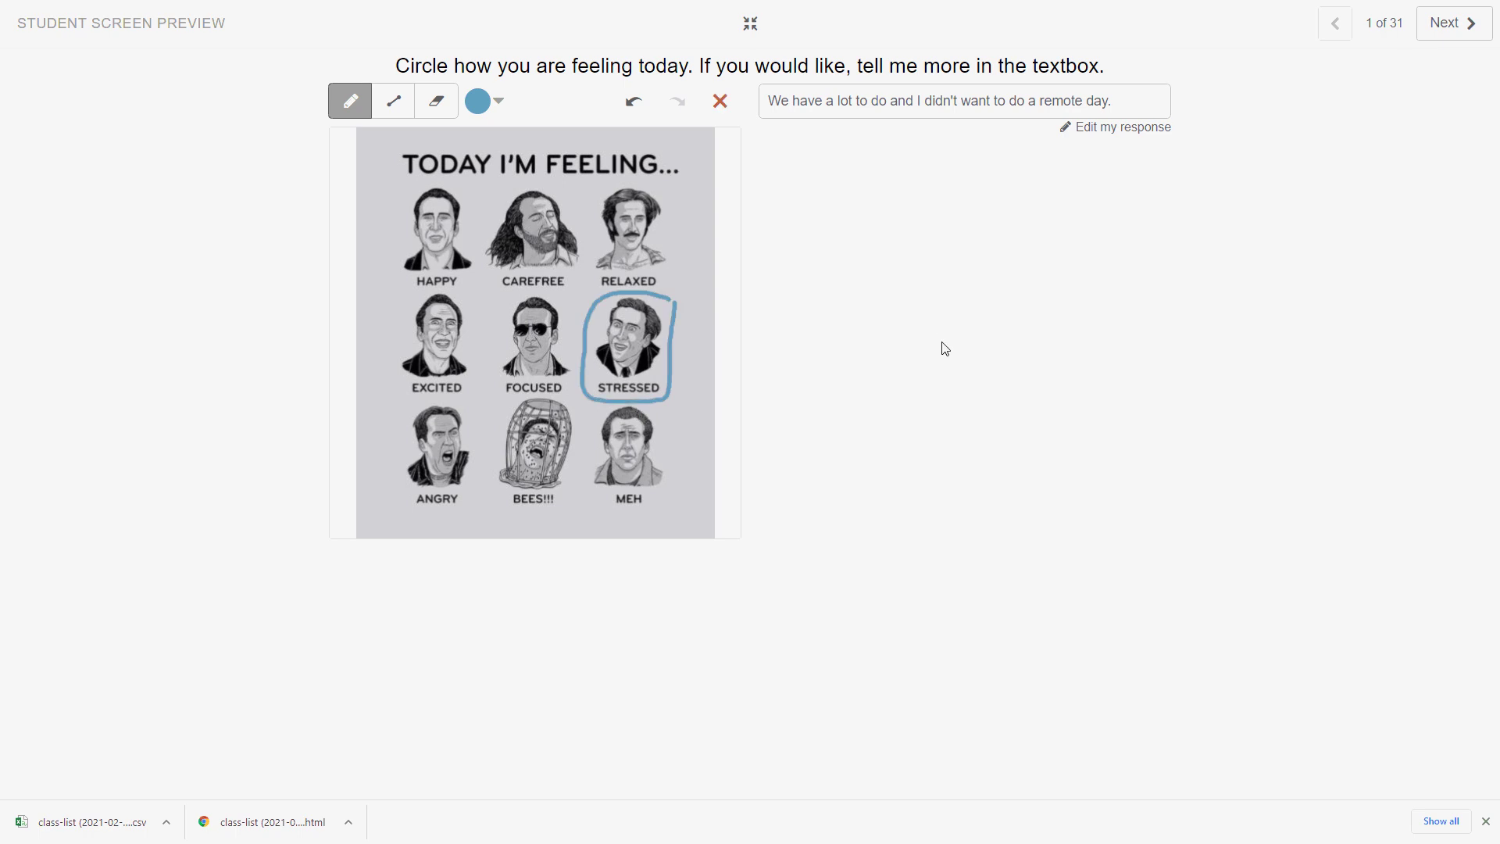
On the first Circle Exploration screen, set r to 3.3, select the exponent of r, and advance to Question #1
left_click(1452, 31)
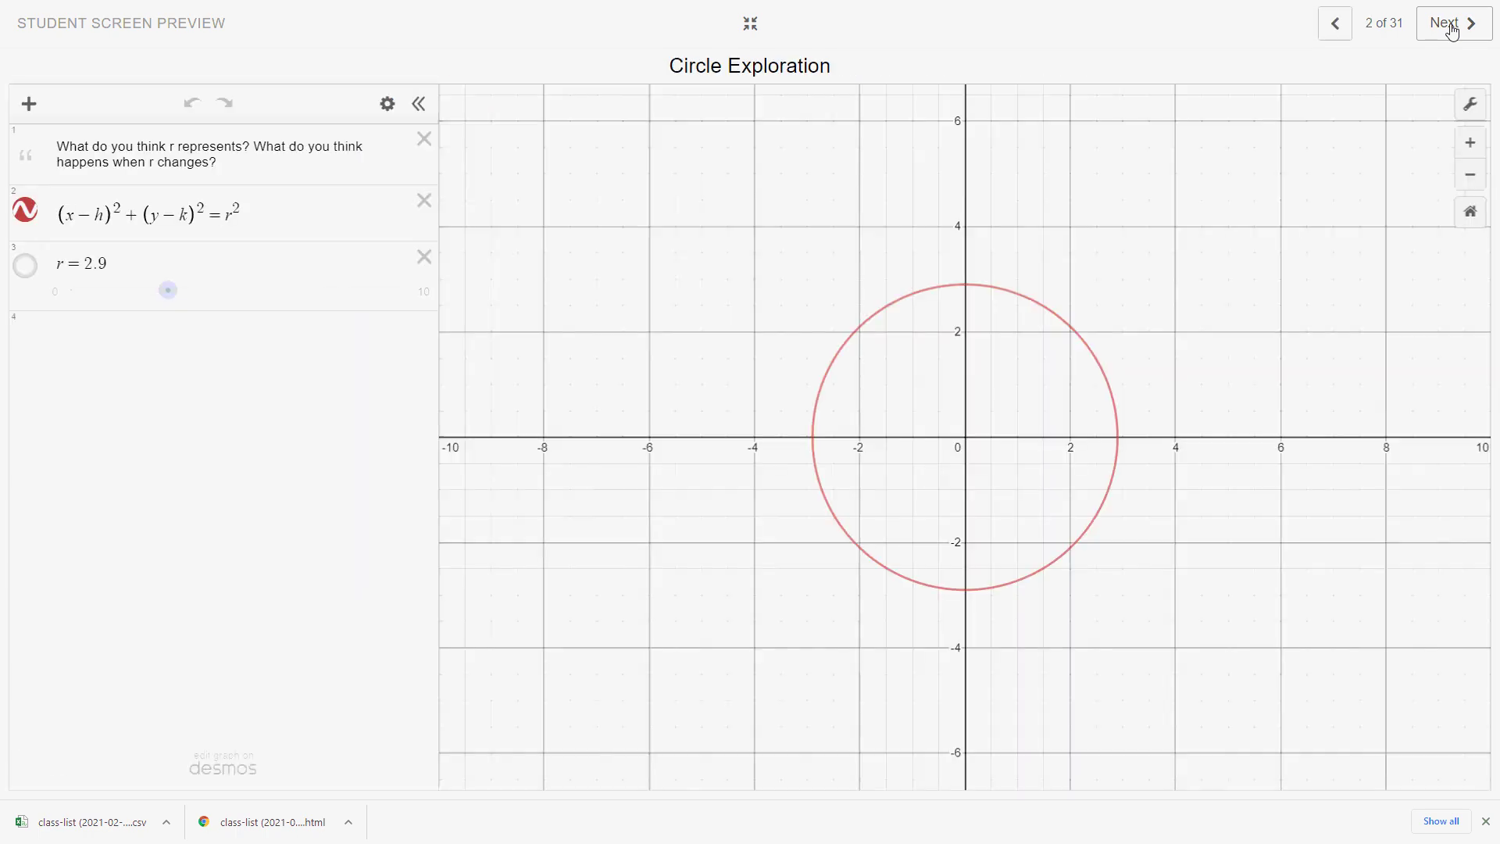
mouse_move(168, 291)
left_mouse_down()
mouse_move(260, 297)
mouse_move(111, 316)
mouse_move(222, 307)
mouse_move(144, 305)
mouse_move(221, 294)
mouse_move(182, 303)
left_mouse_up()
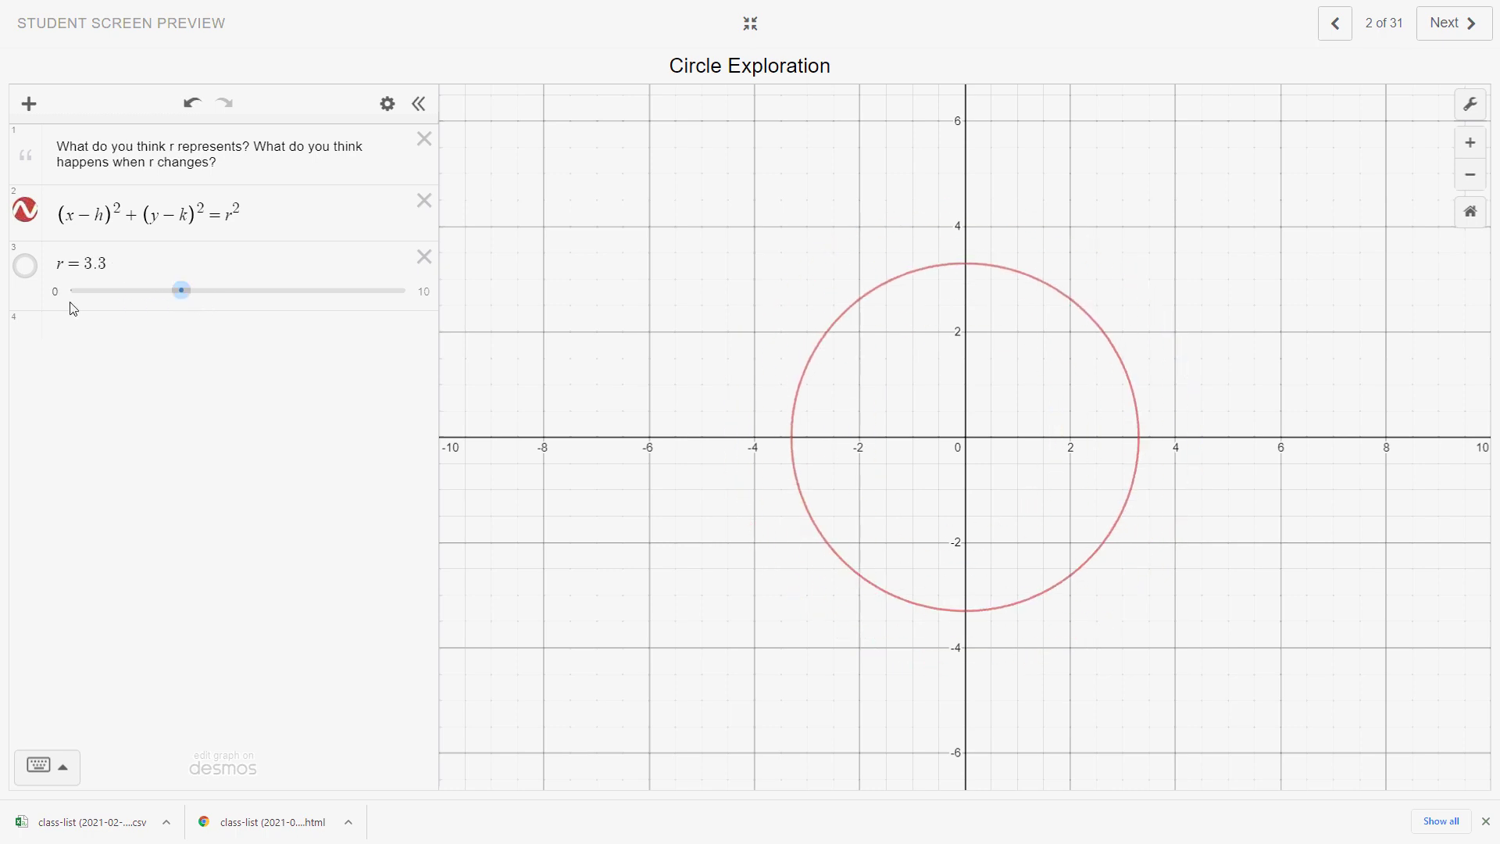
double_click(236, 212)
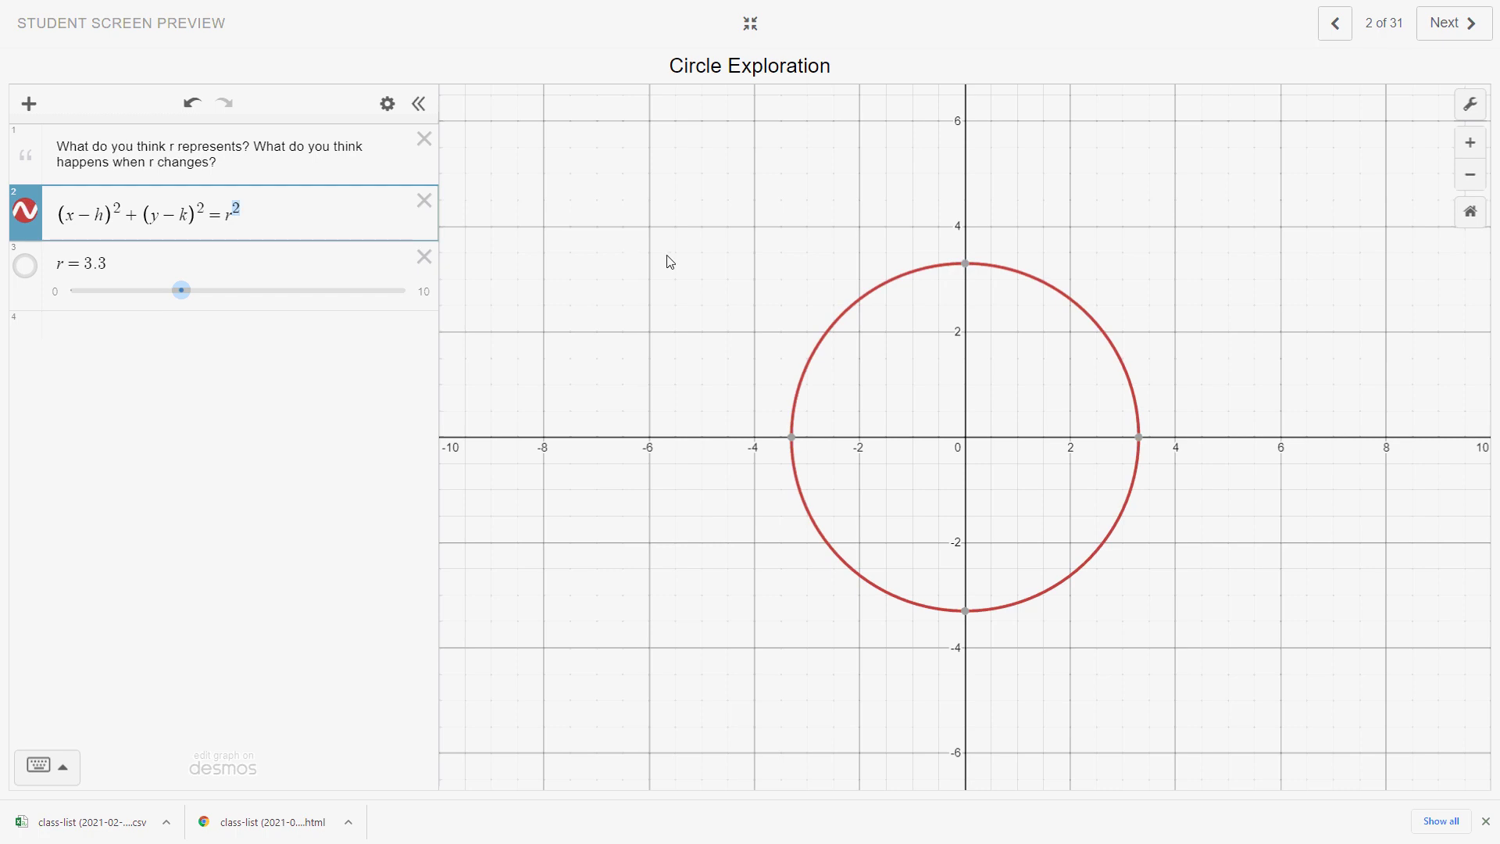
left_click(1449, 25)
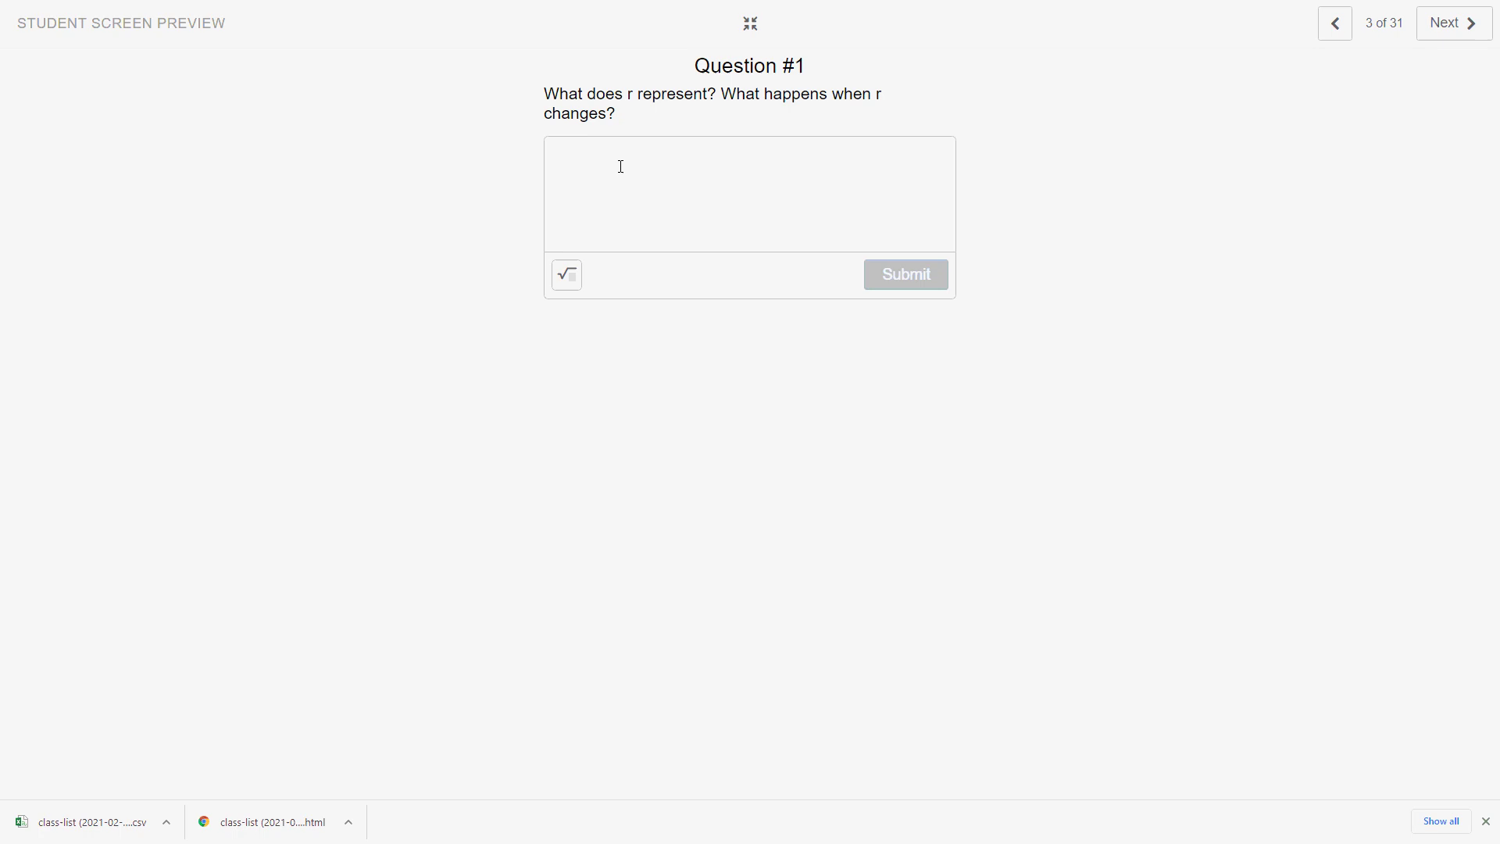
On the second Circle Exploration screen, vary h to −7.5 and back to −0.1, and advance to Question #2
left_click(1464, 24)
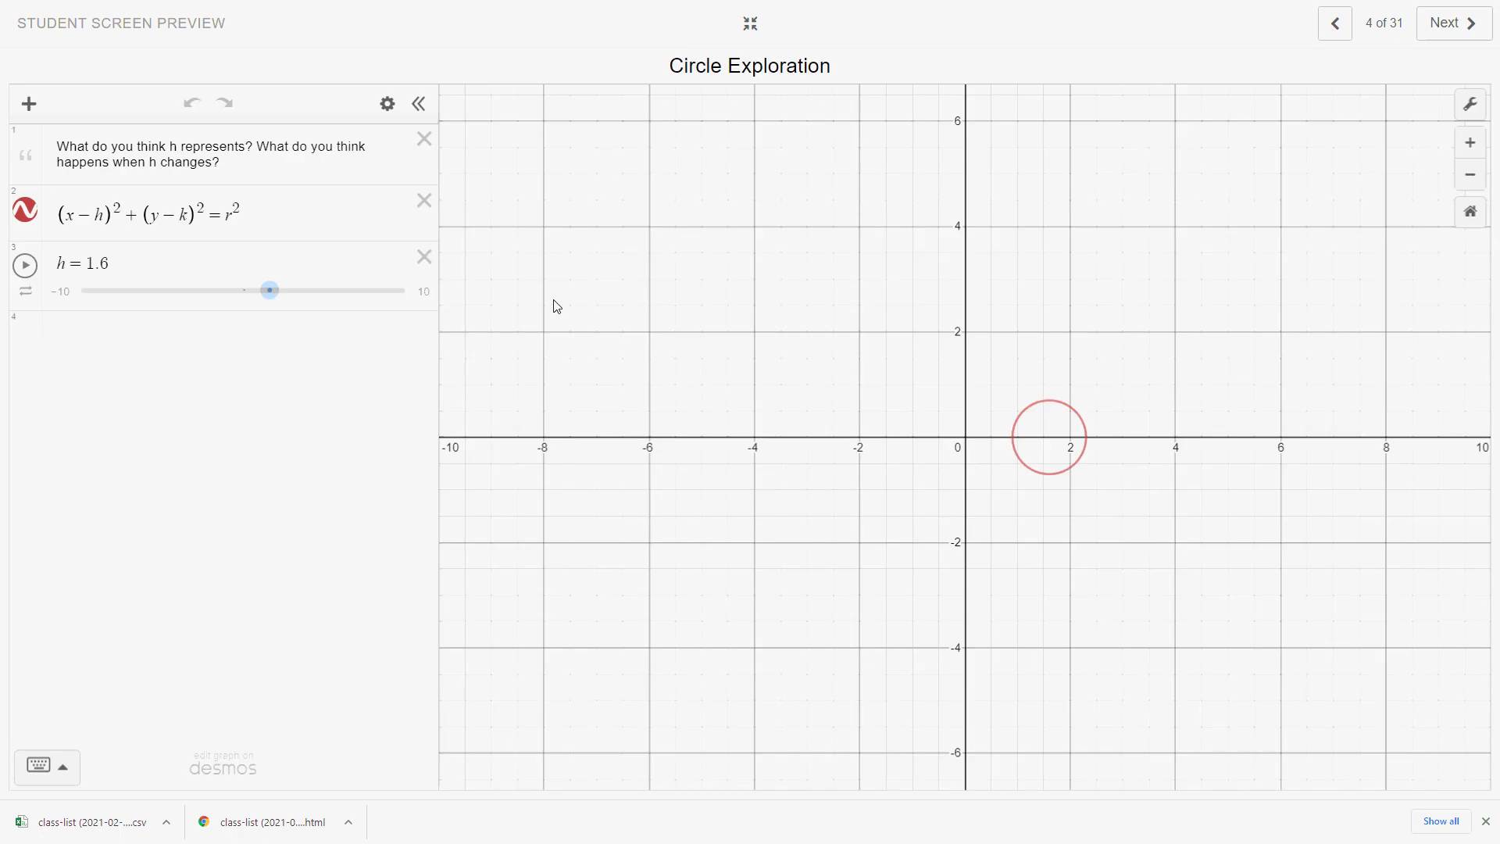
left_click_drag(270, 293, 123, 306)
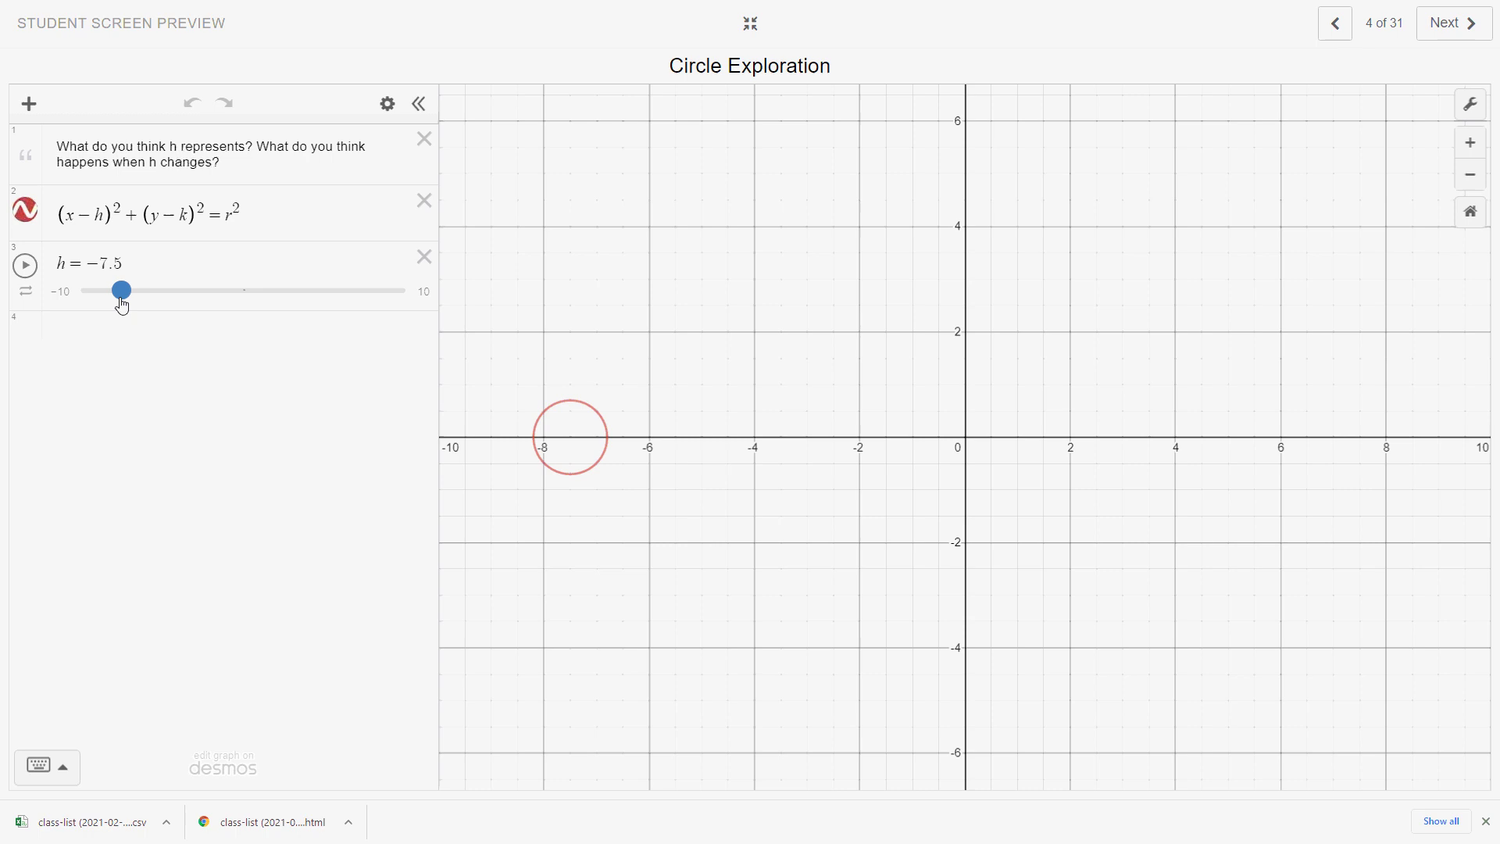
left_click_drag(123, 305, 241, 302)
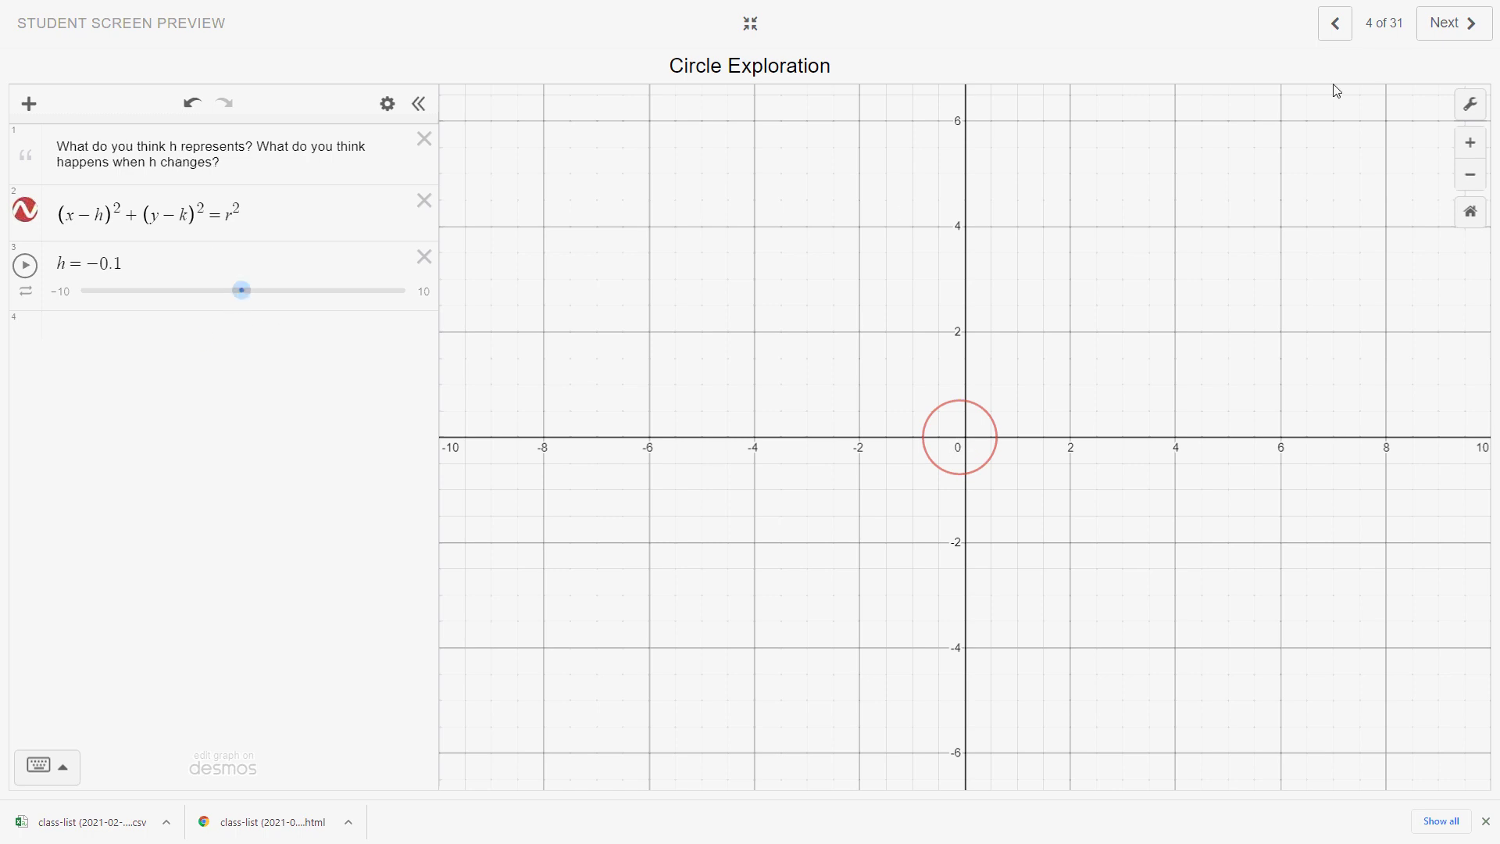
left_click(1435, 31)
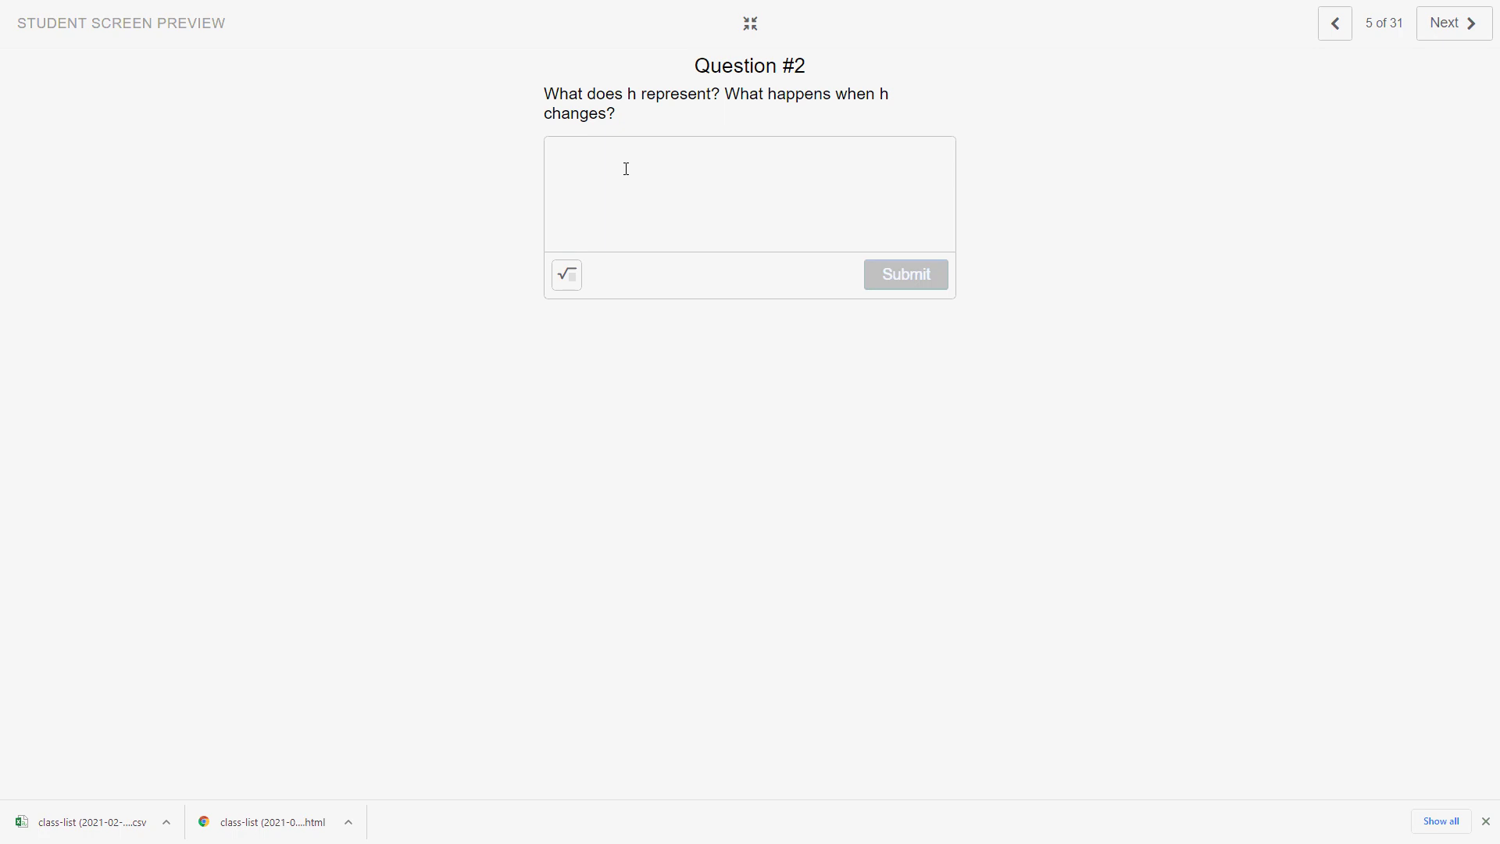
On the third Circle Exploration screen, set k to −4 and advance to Question #3
left_click(1453, 33)
left_click_drag(223, 305, 178, 312)
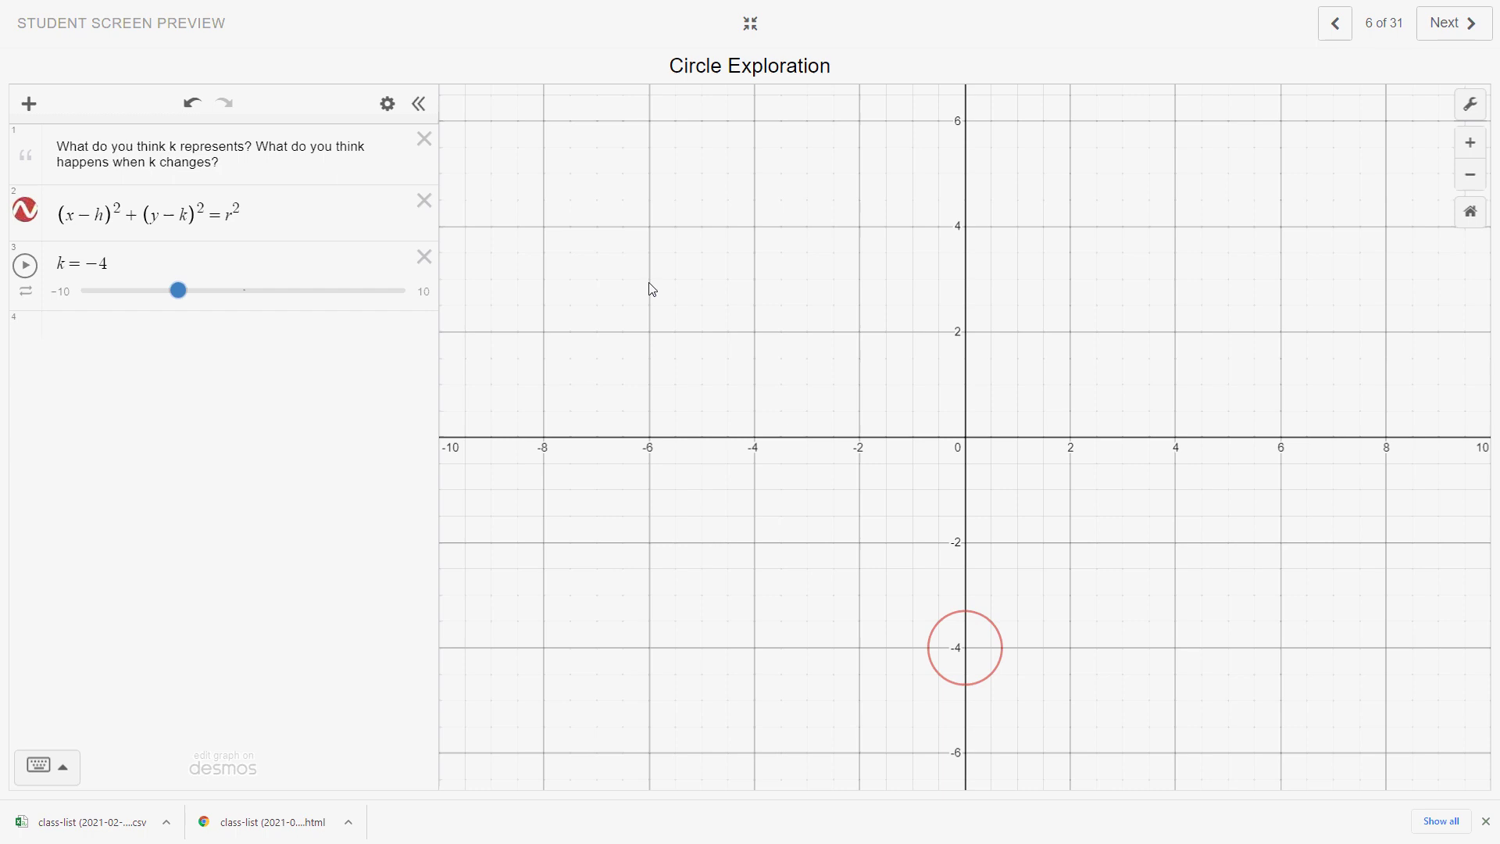
left_click(1441, 26)
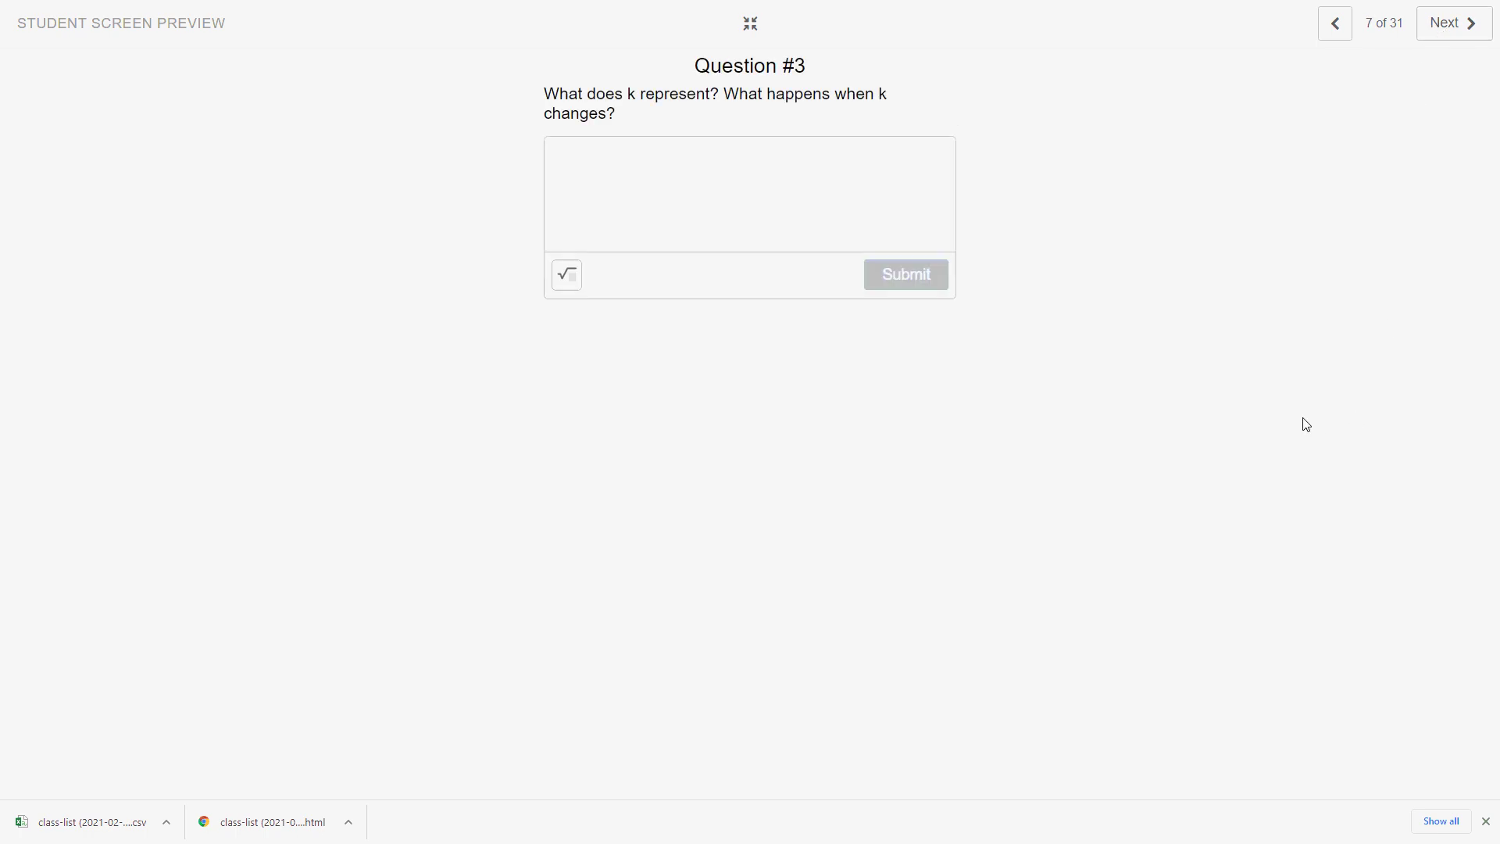
Adjust Challenge #1's circle to h = 4 and k = −4, and advance to its center and radius questions
left_click(1458, 24)
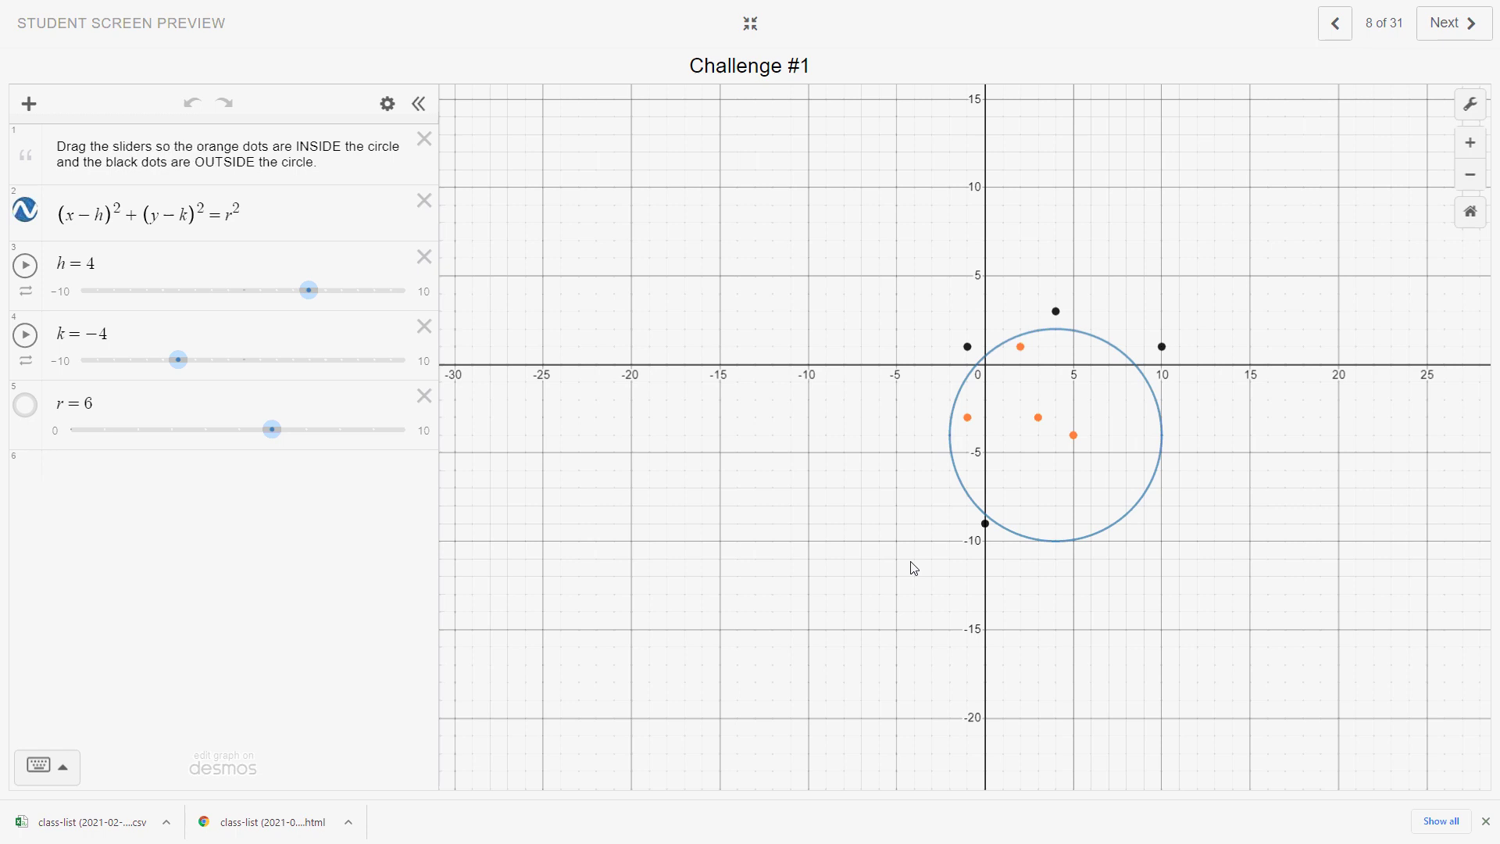
mouse_move(307, 299)
left_mouse_down()
mouse_move(275, 300)
mouse_move(306, 303)
left_mouse_up()
left_click_drag(179, 363, 185, 392)
left_click(1467, 25)
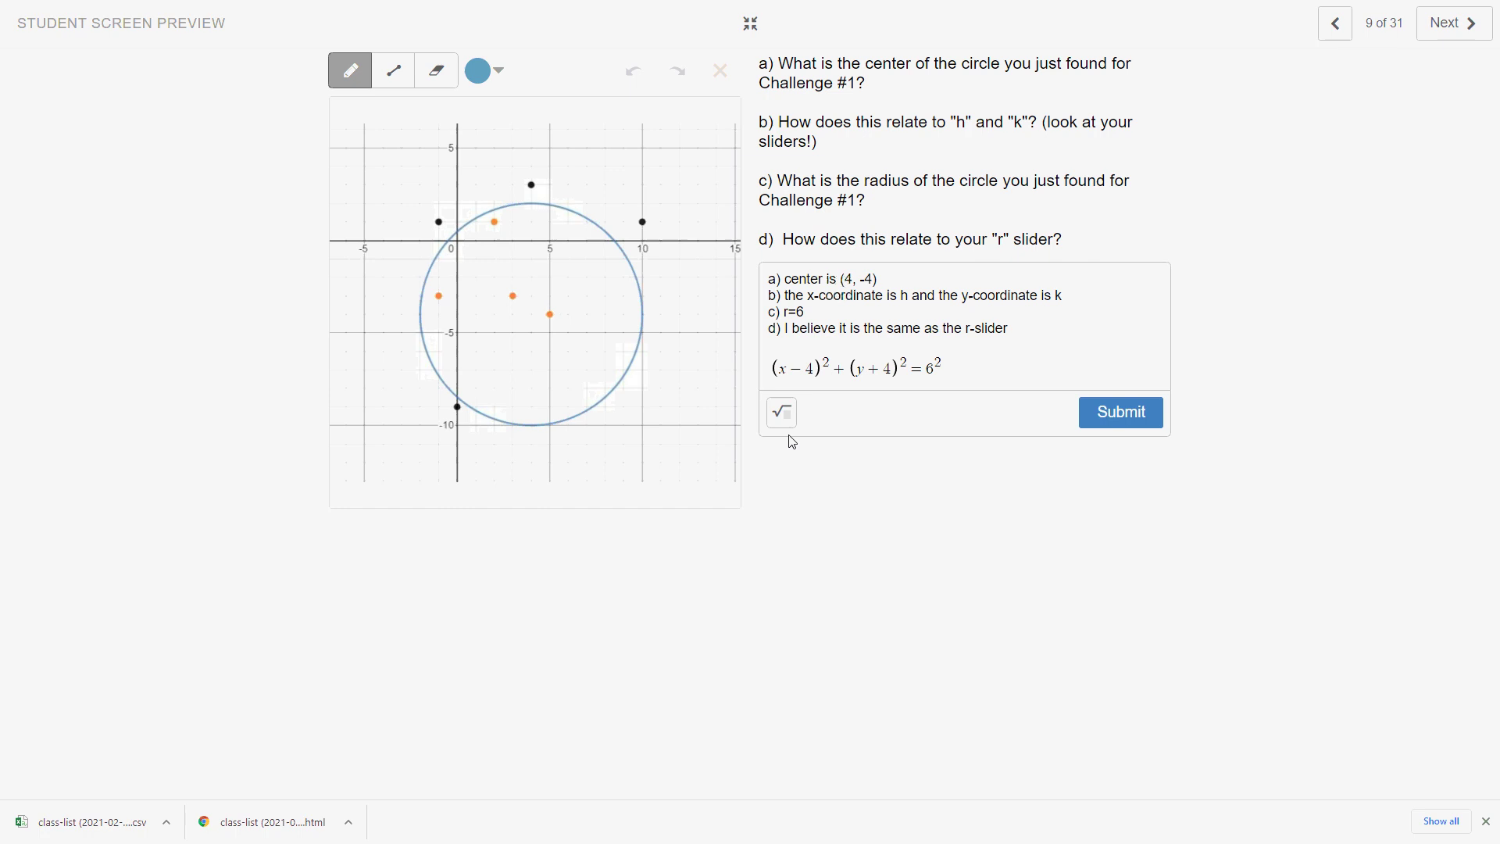
Review the standard circle equation notes and the two center-and-radius questions on screens 10 to 12
left_click(1458, 35)
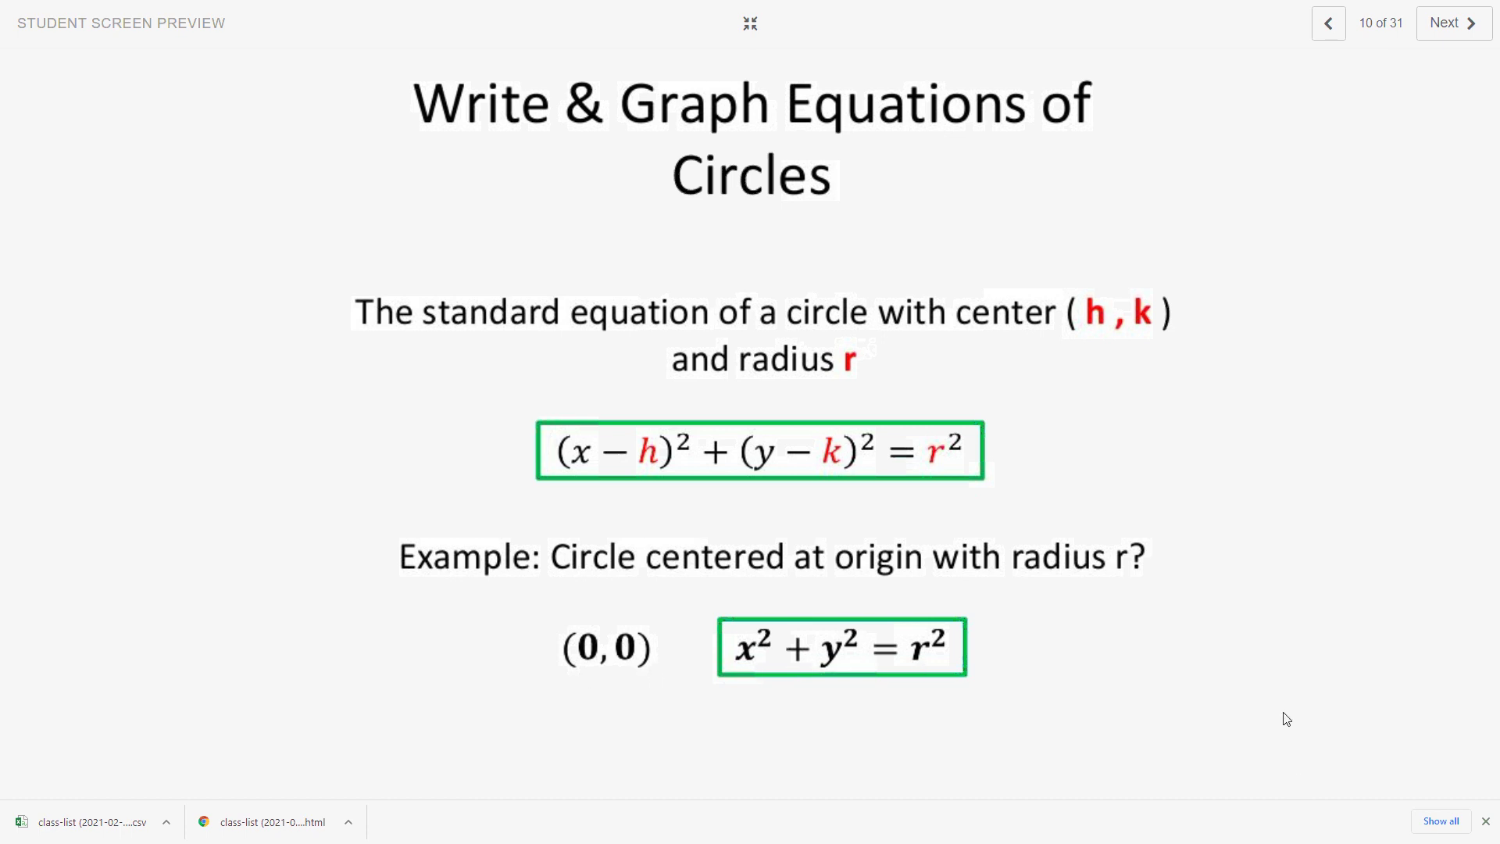
left_click(1441, 23)
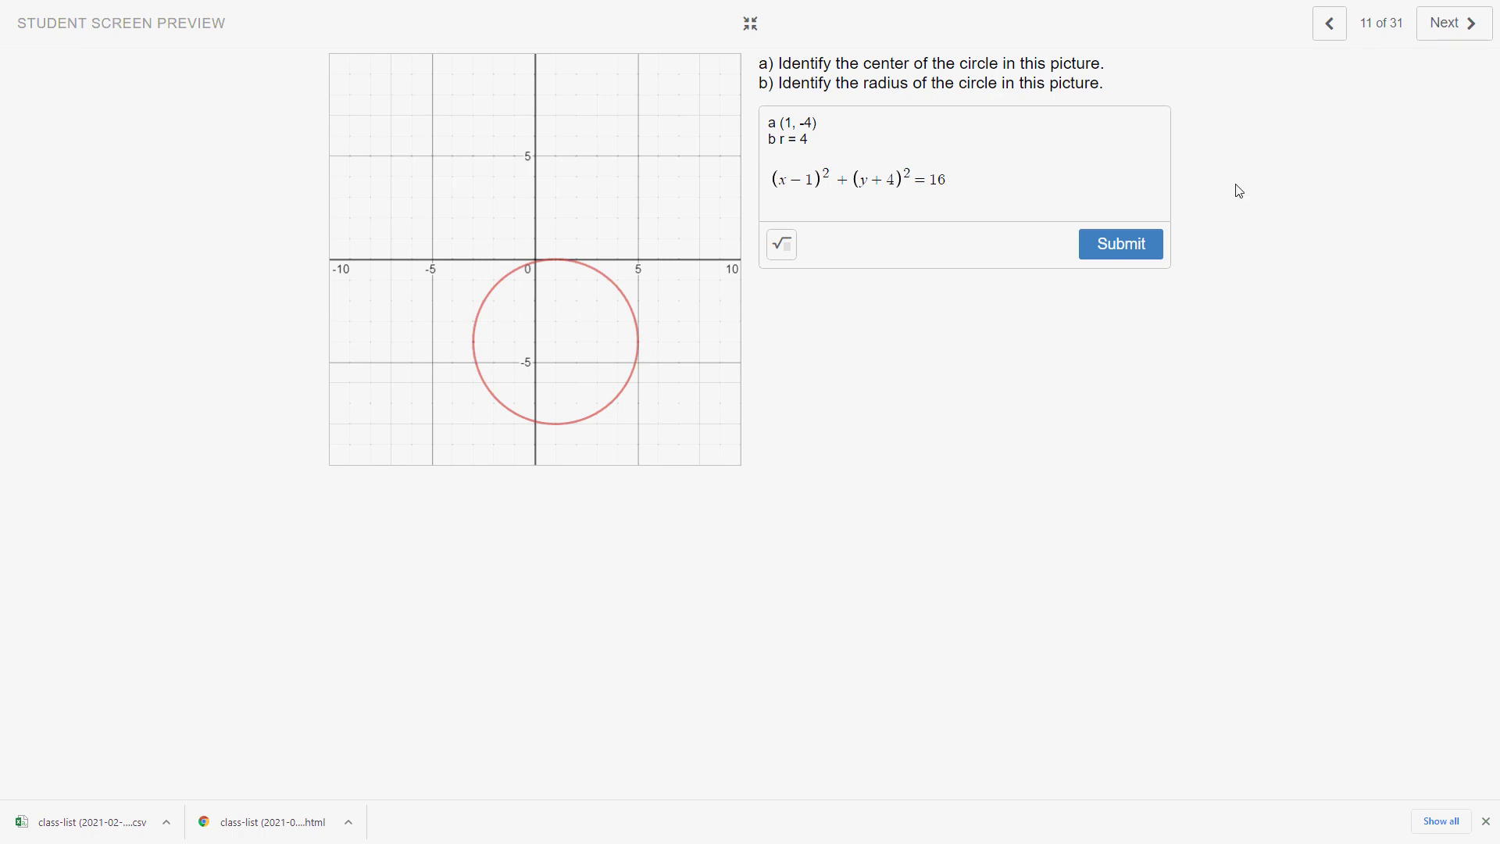
left_click(1461, 29)
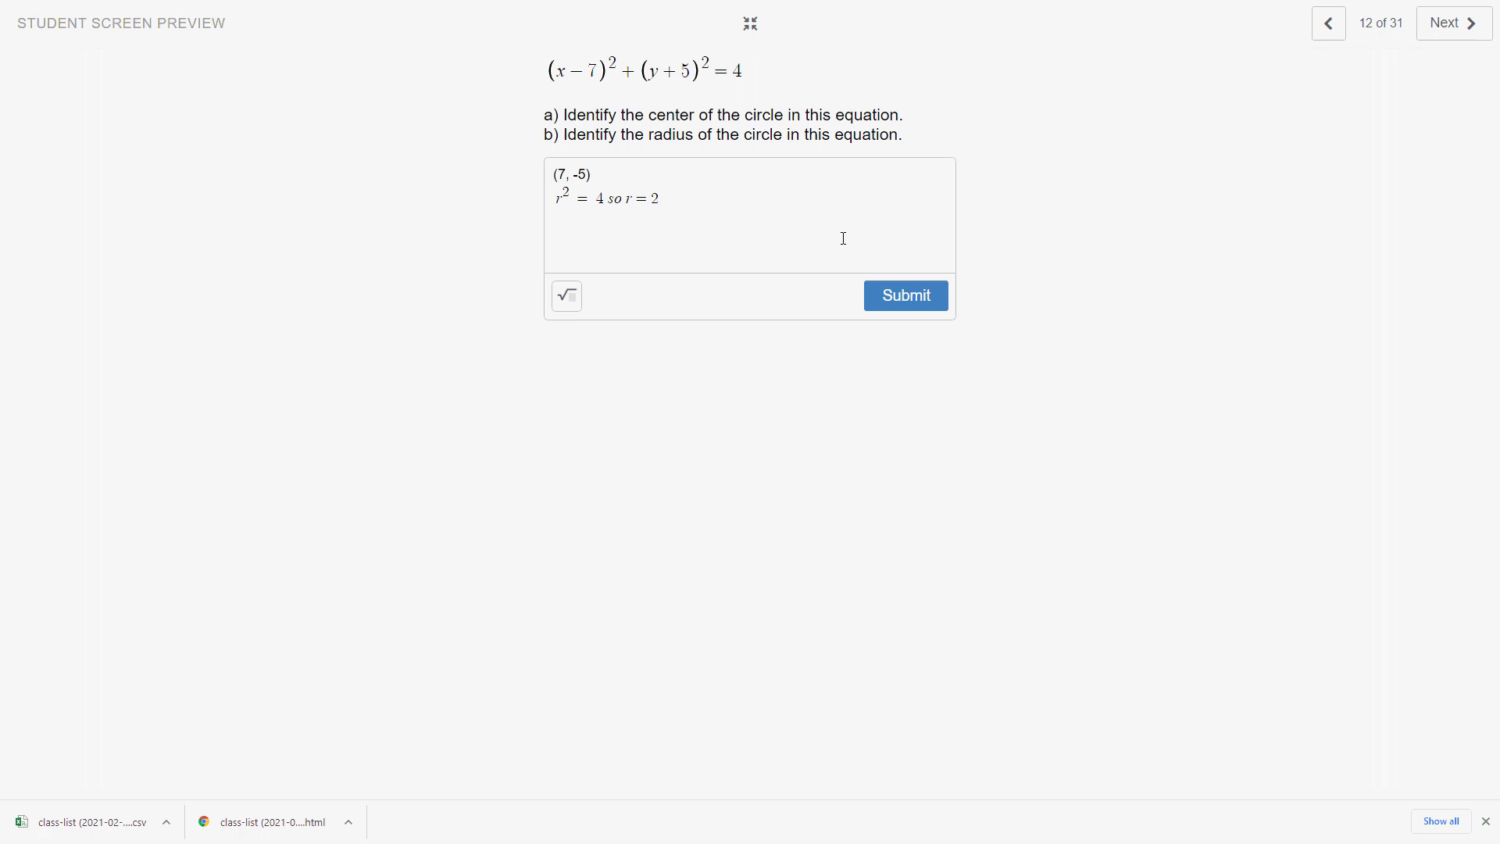
Try the r, k and h sliders against the circle on screen 13, and review the equation answer on screen 14
left_click(1458, 25)
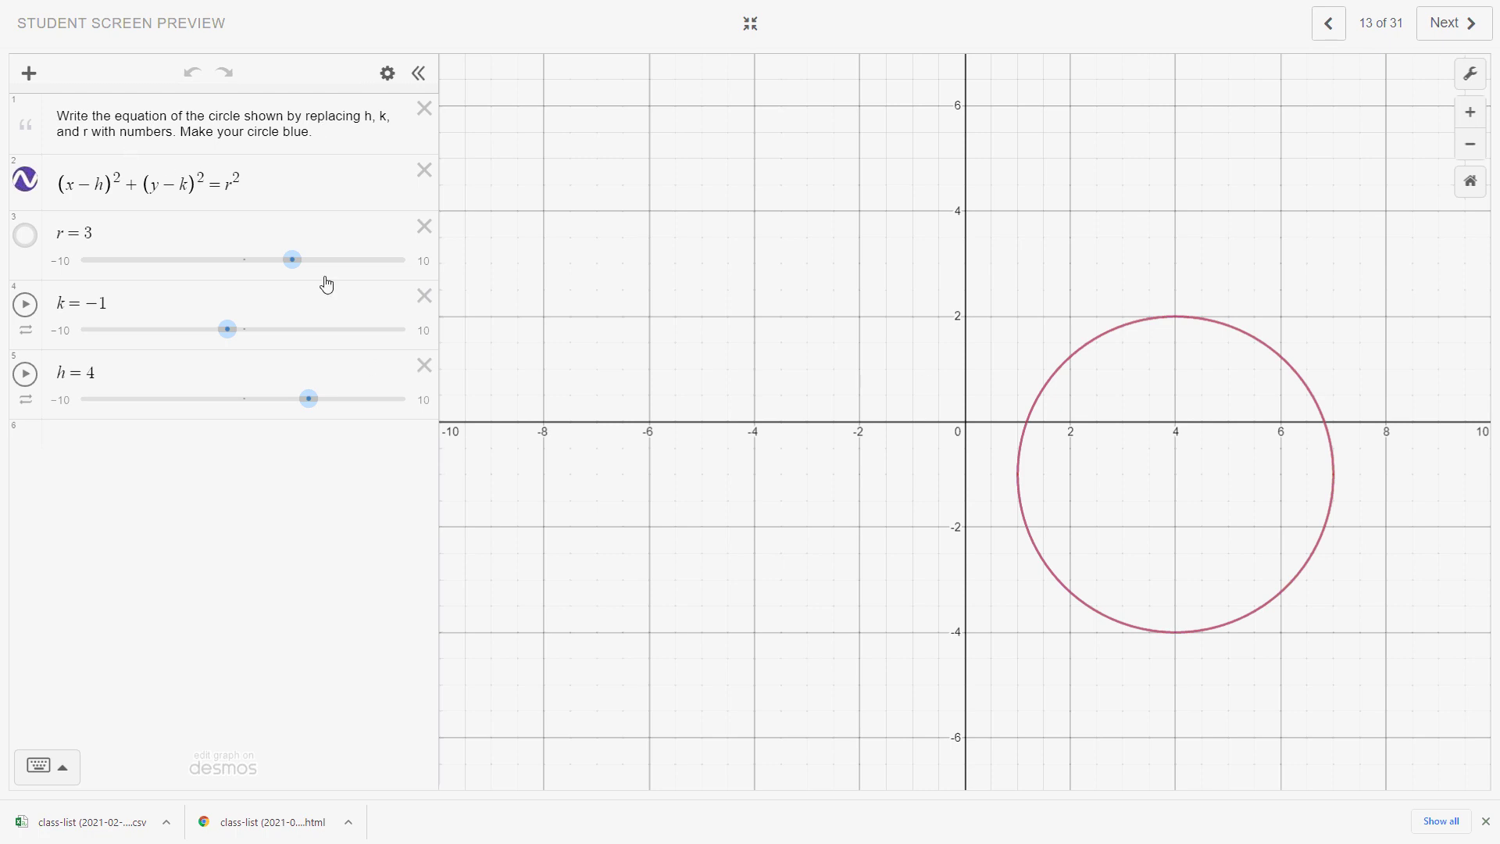
mouse_move(295, 268)
left_mouse_down()
mouse_move(280, 270)
mouse_move(293, 268)
left_mouse_up()
left_click_drag(232, 349, 235, 344)
left_click(307, 401)
left_click(1454, 24)
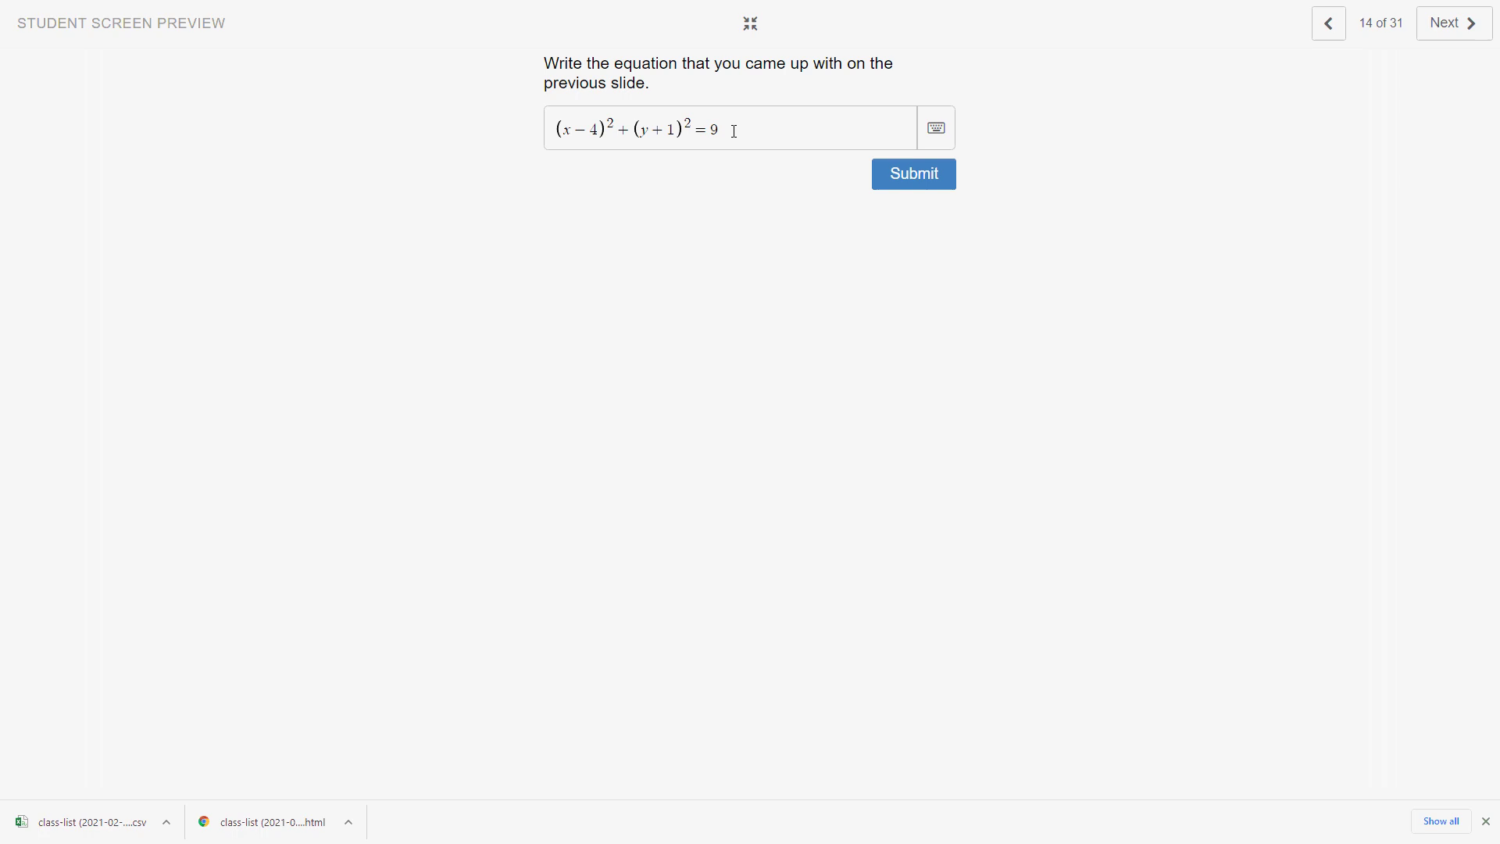
left_click_drag(734, 130, 575, 132)
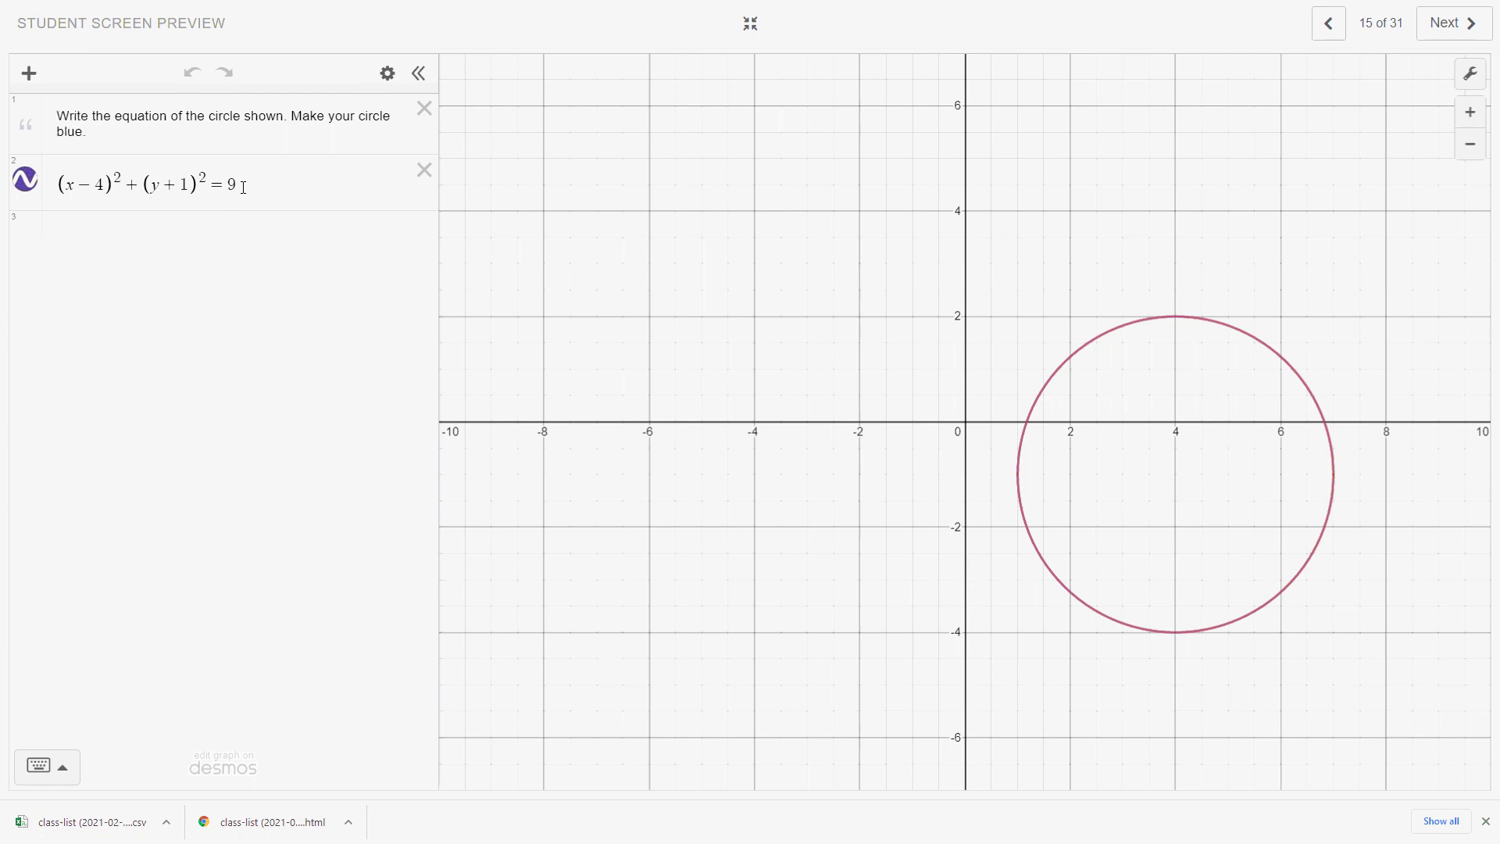
Remove both squared exponents from the equation on screen 15 to graph (x − 4) + (y + 1) = 9
left_click(122, 178)
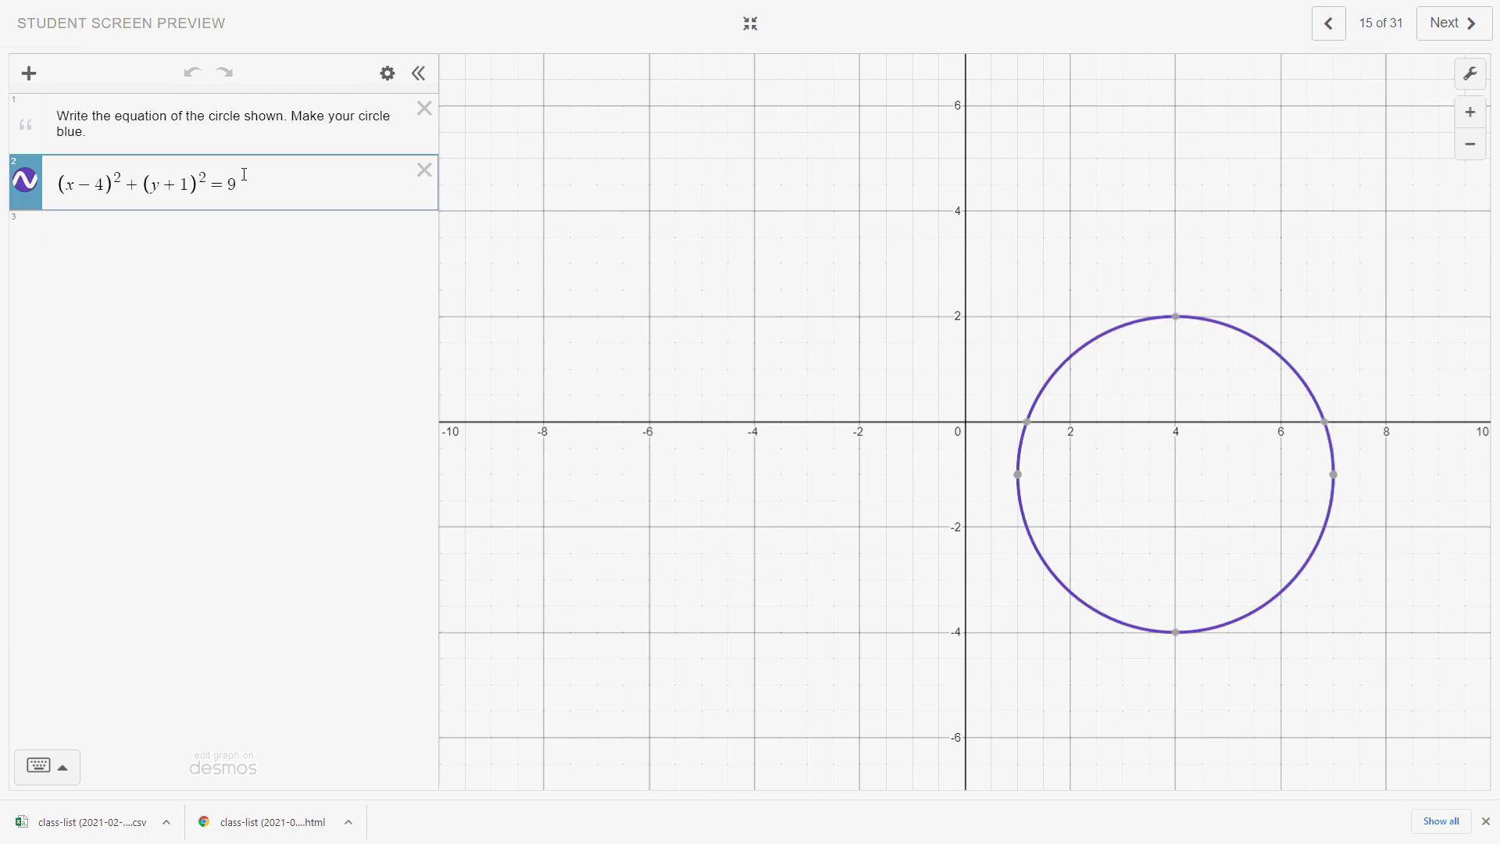
key("BackSpace")
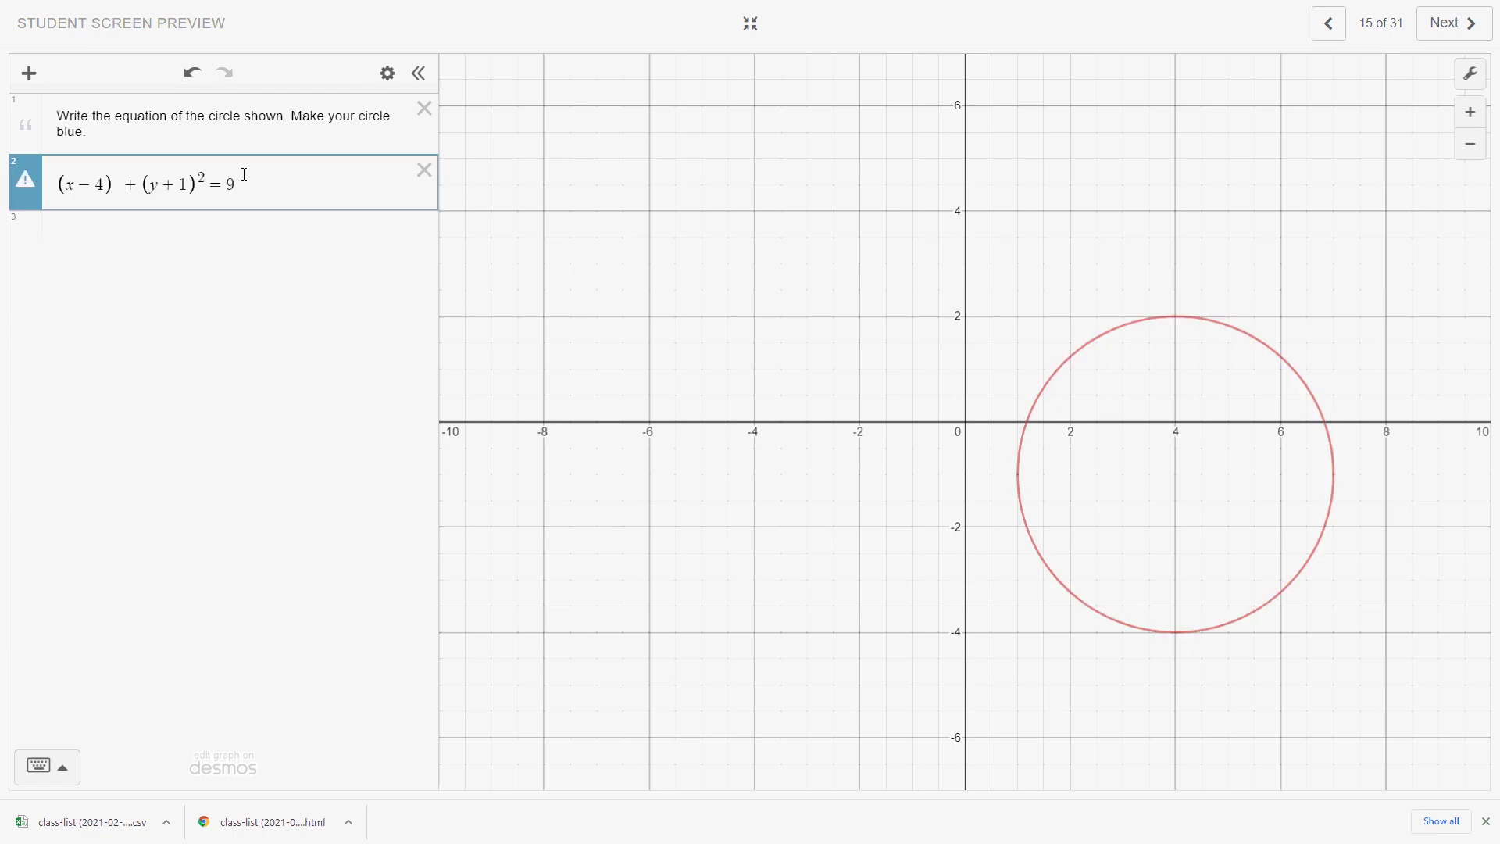
left_click(206, 175)
key("BackSpace")
key("BackSpace")
key("Left")
key("Left")
key("Left")
key("Left")
key("Left")
key("Left")
key("BackSpace")
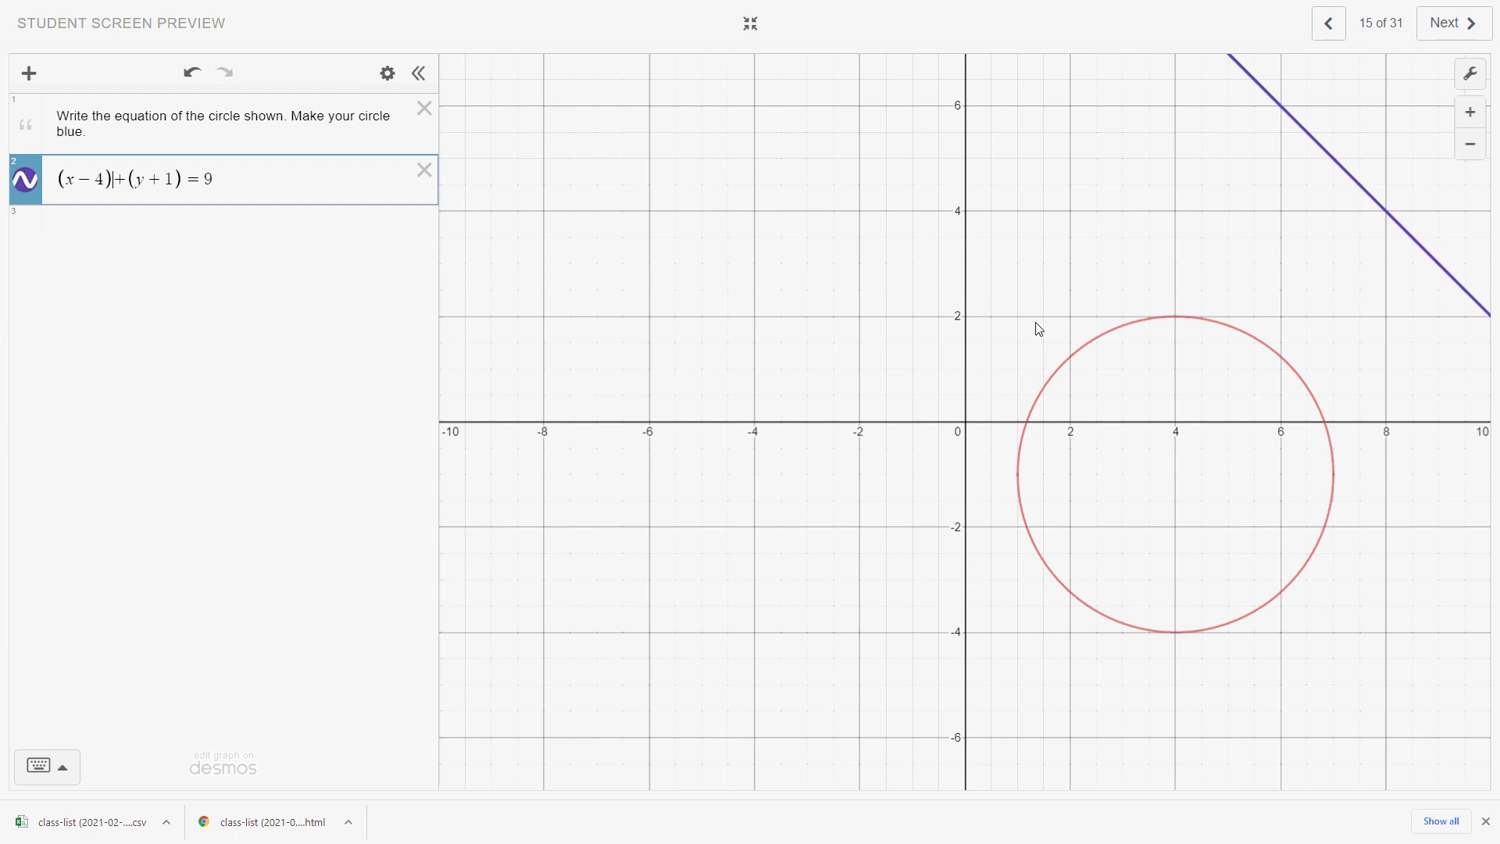
left_click_drag(1369, 268, 1128, 391)
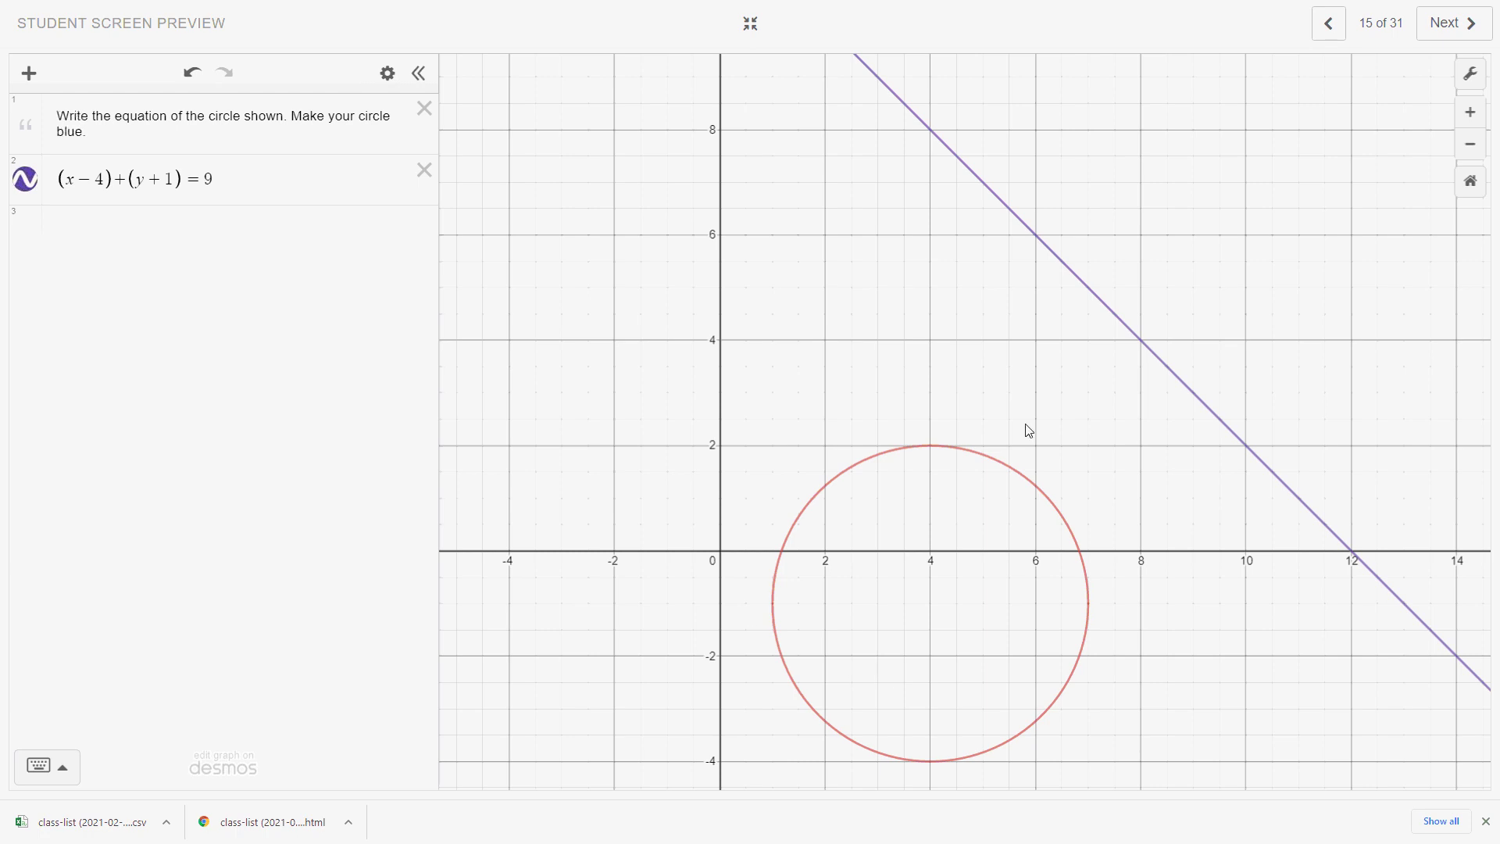
Review the equation-writing questions on screens 16 and 17 and the extra study examples on screens 18 and 19
left_click(1450, 23)
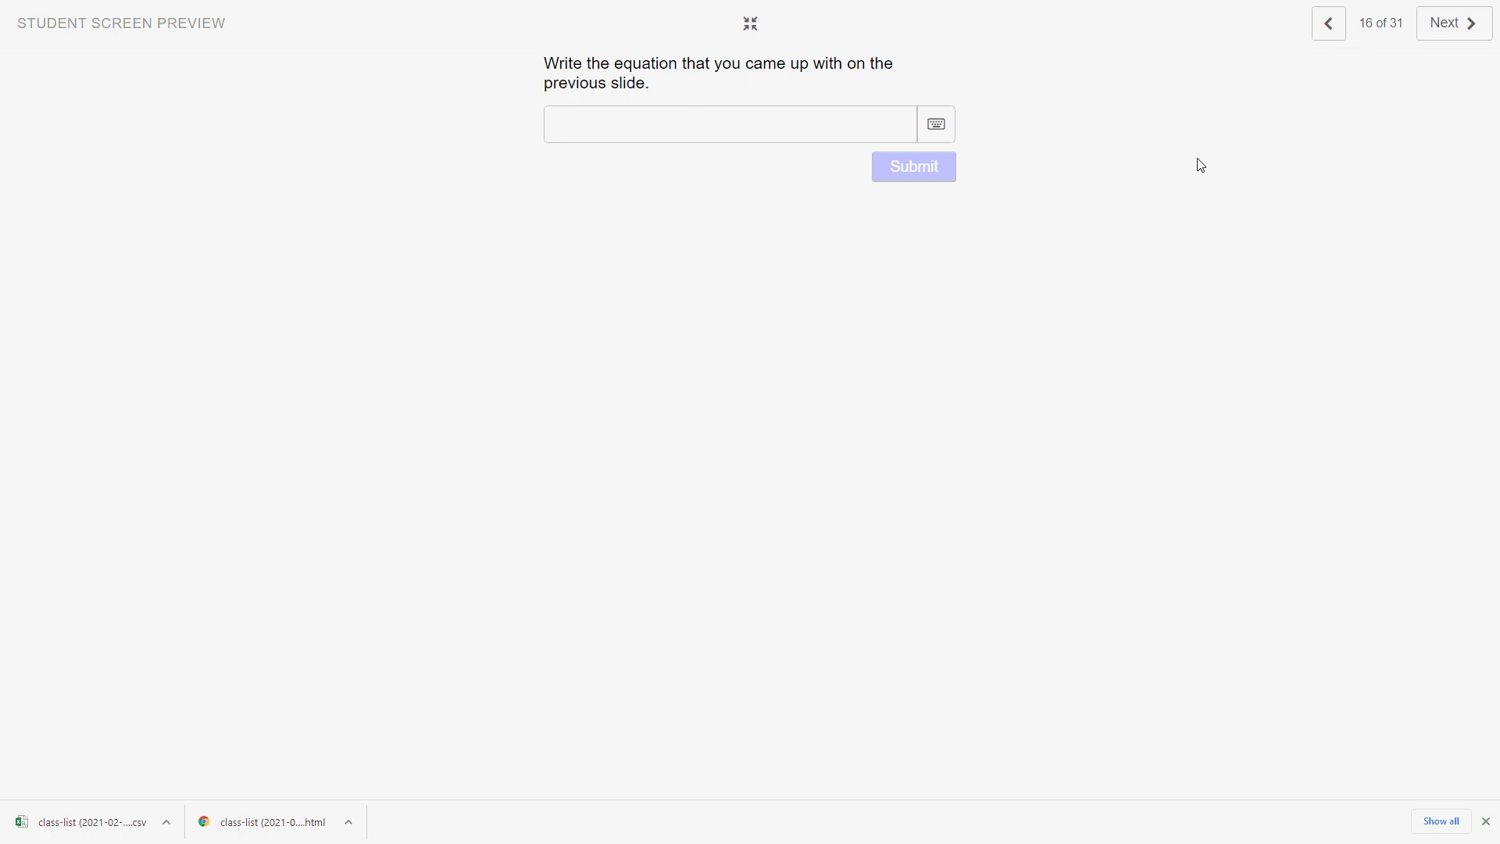
left_click(1445, 32)
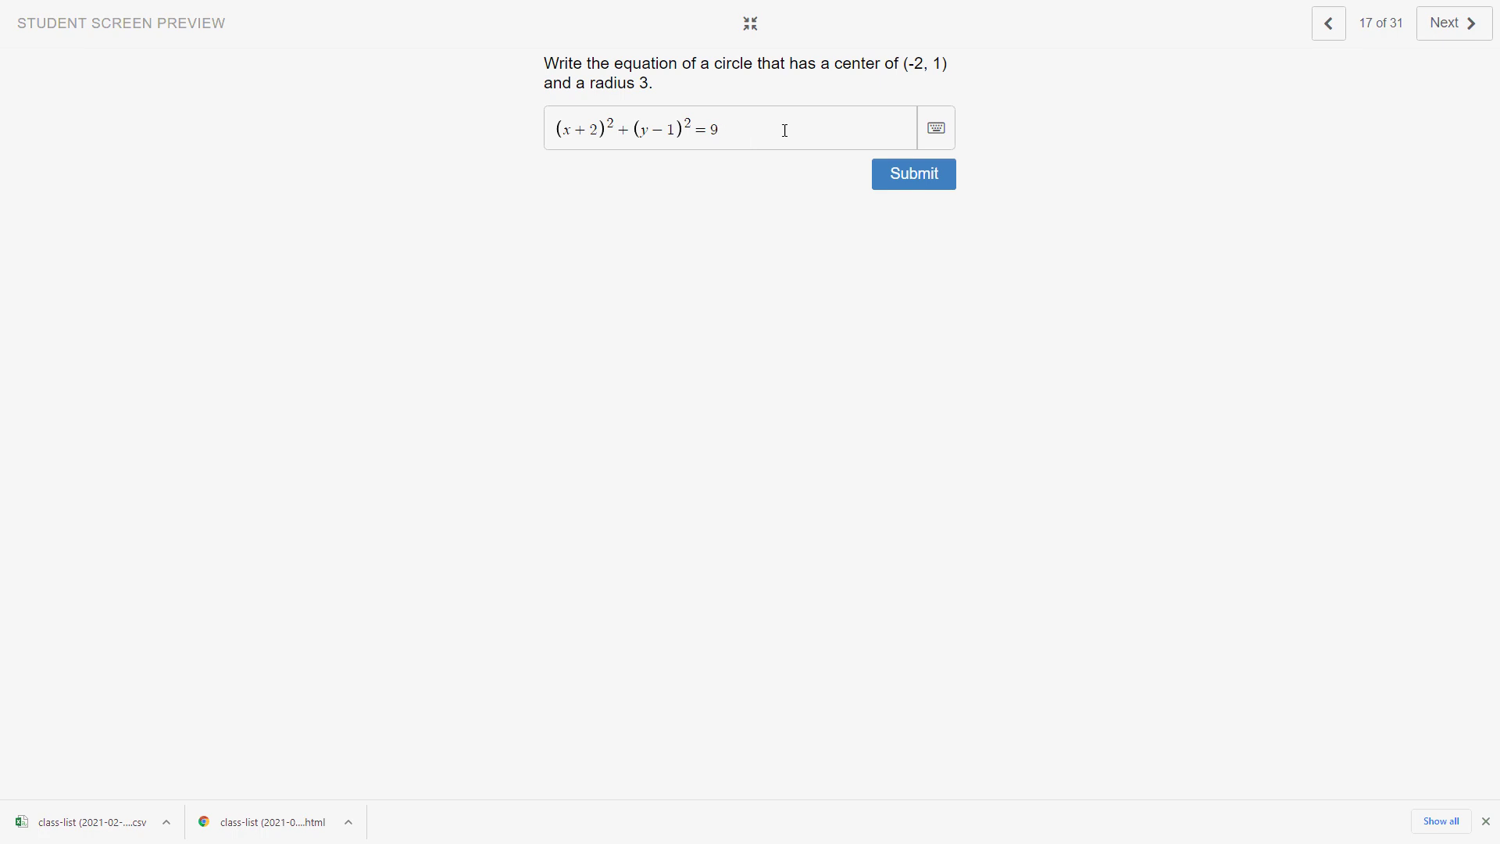
left_click(1459, 31)
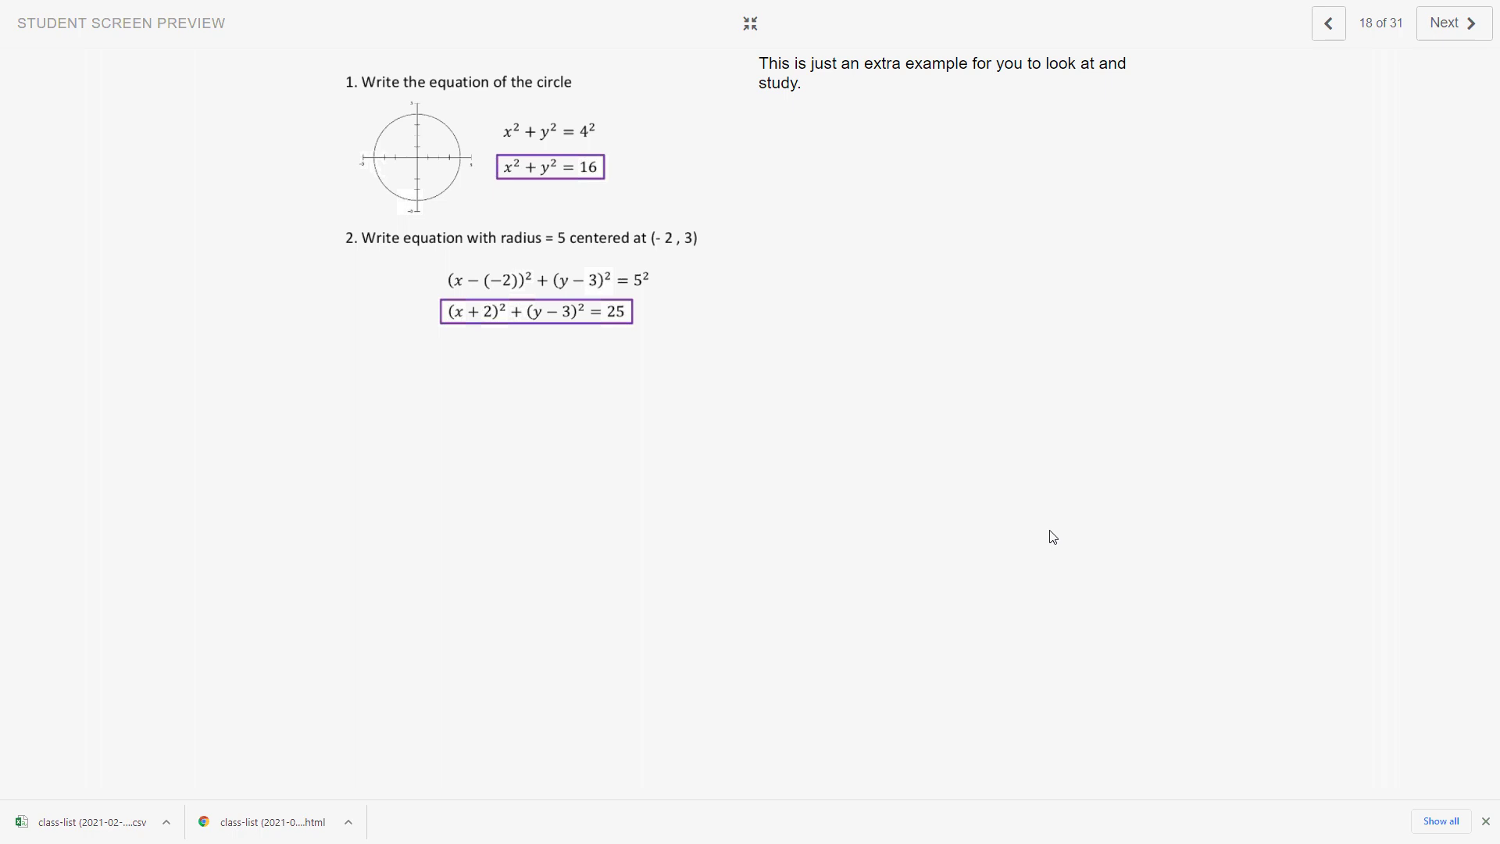
left_click(1445, 23)
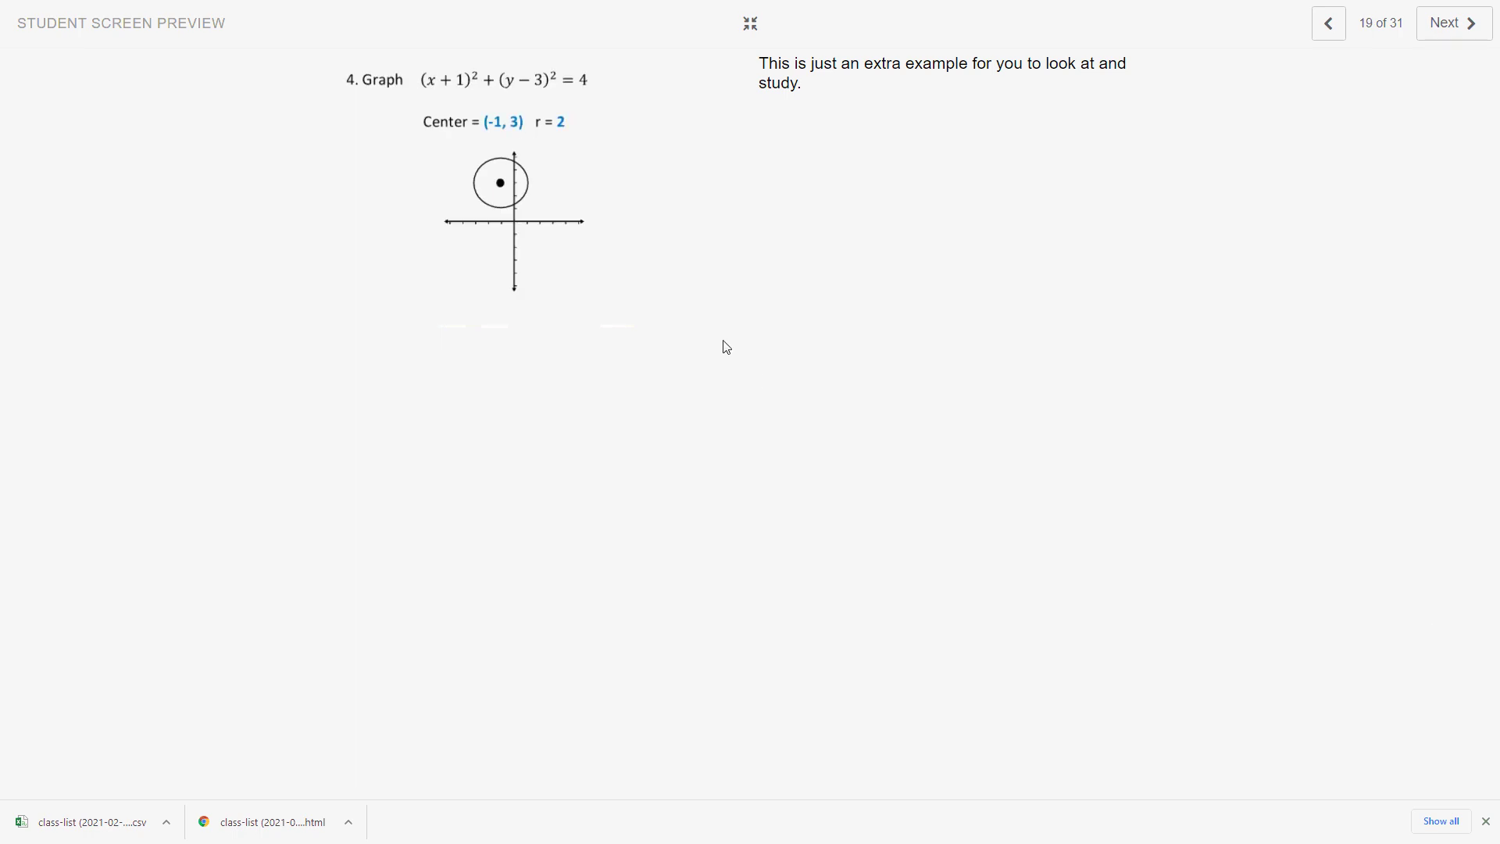